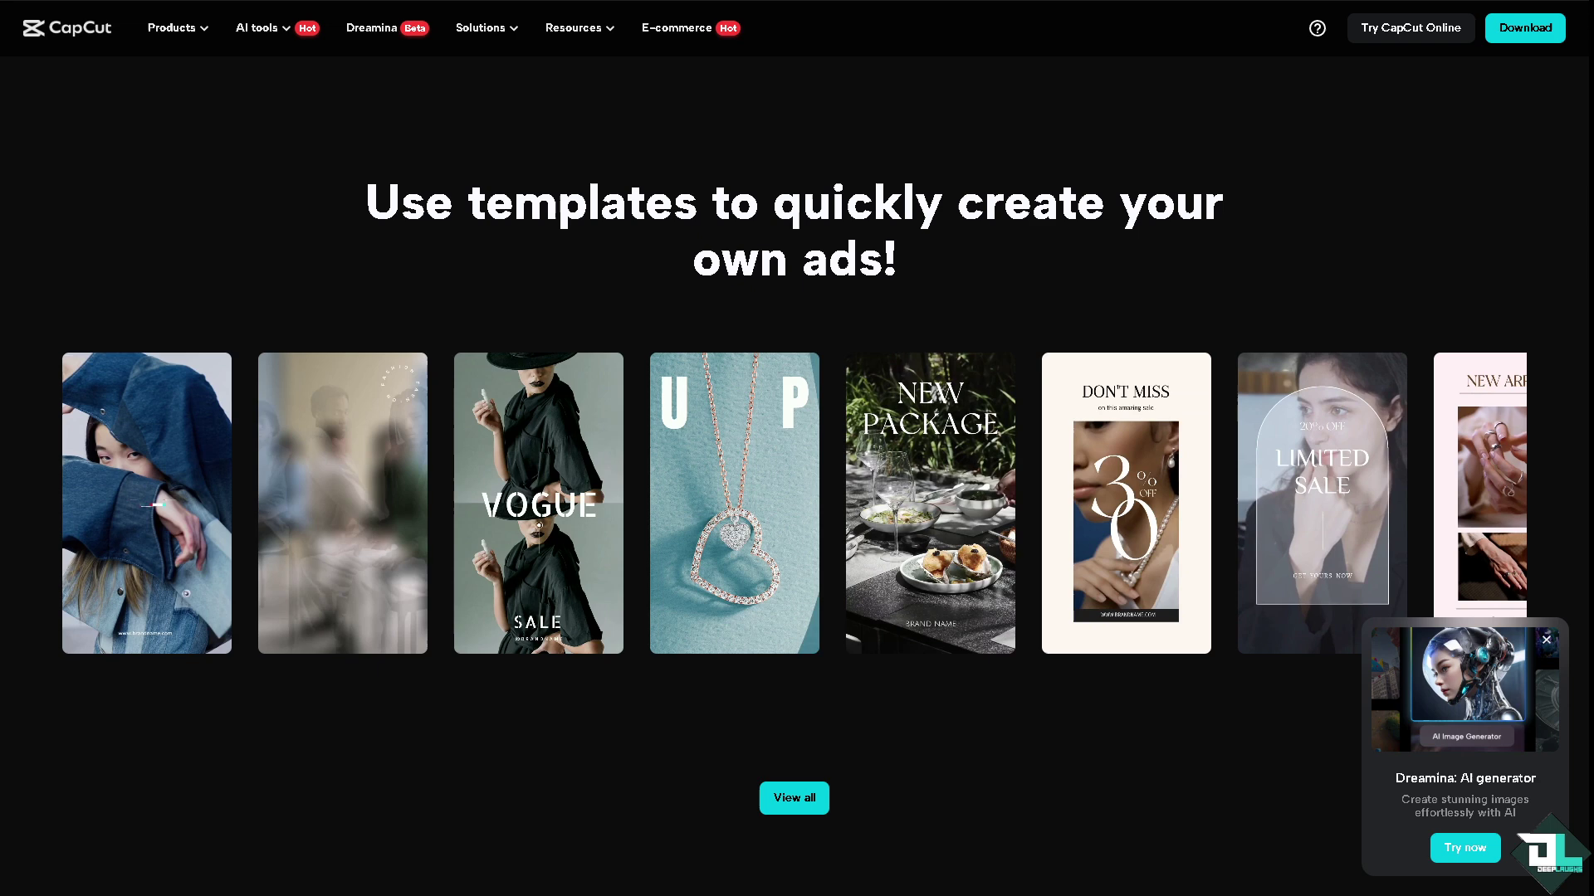
{"action": "scroll", "coordinate": [797, 498], "scroll_direction": "down", "scroll_amount": 5}
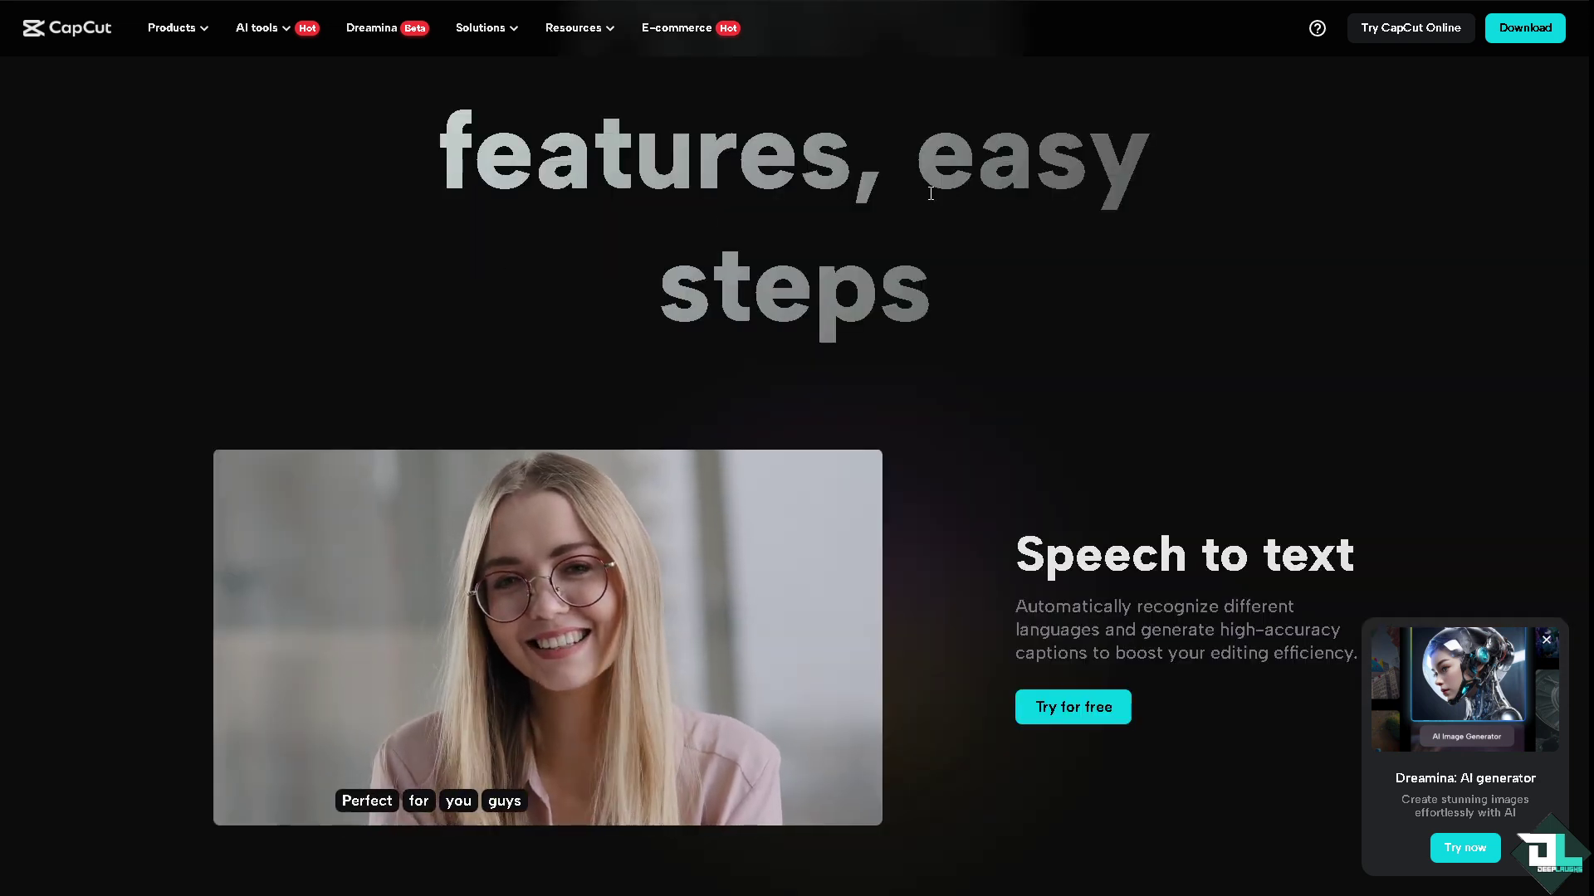
Launch CapCut Online's video editor and advance the welcome slideshow two slides
{"action": "left_click", "coordinate": [1403, 35]}
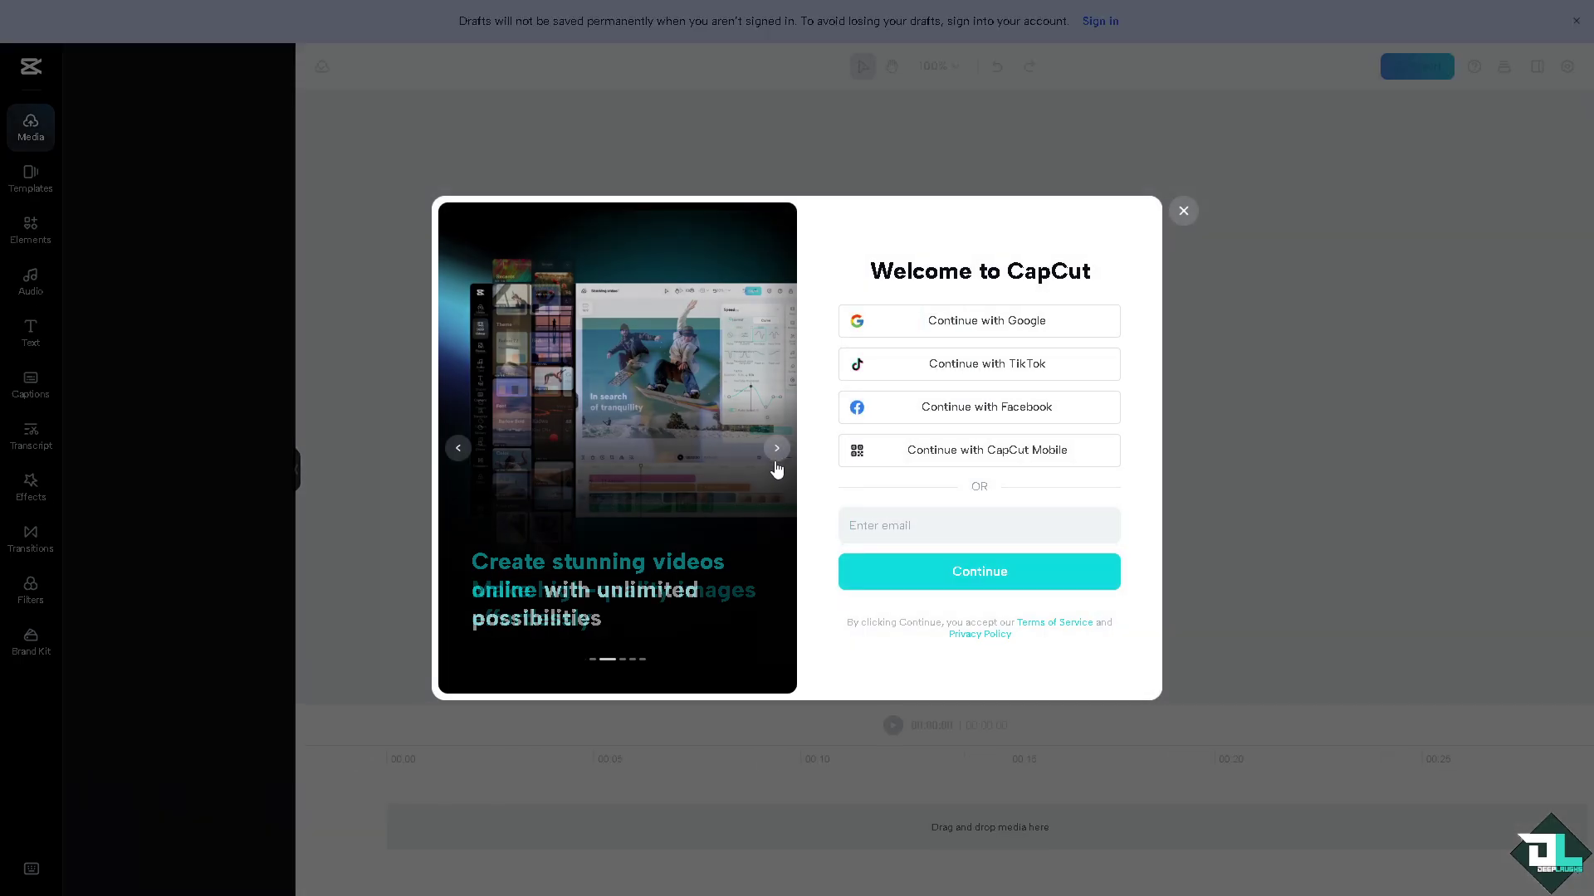
{"action": "left_click", "coordinate": [777, 450]}
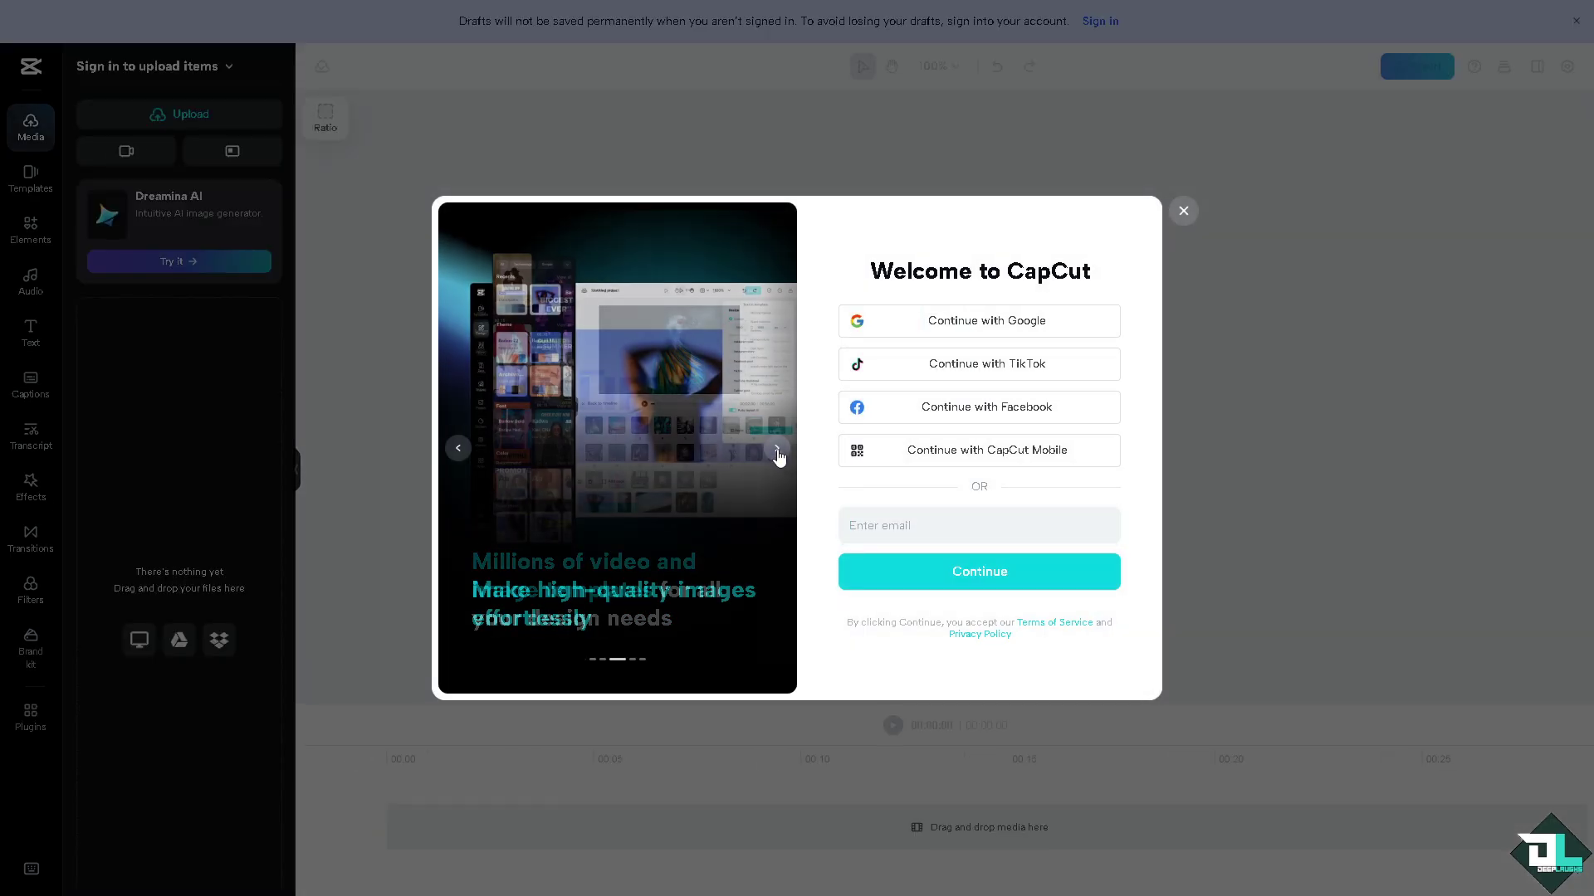
{"action": "left_click", "coordinate": [777, 451]}
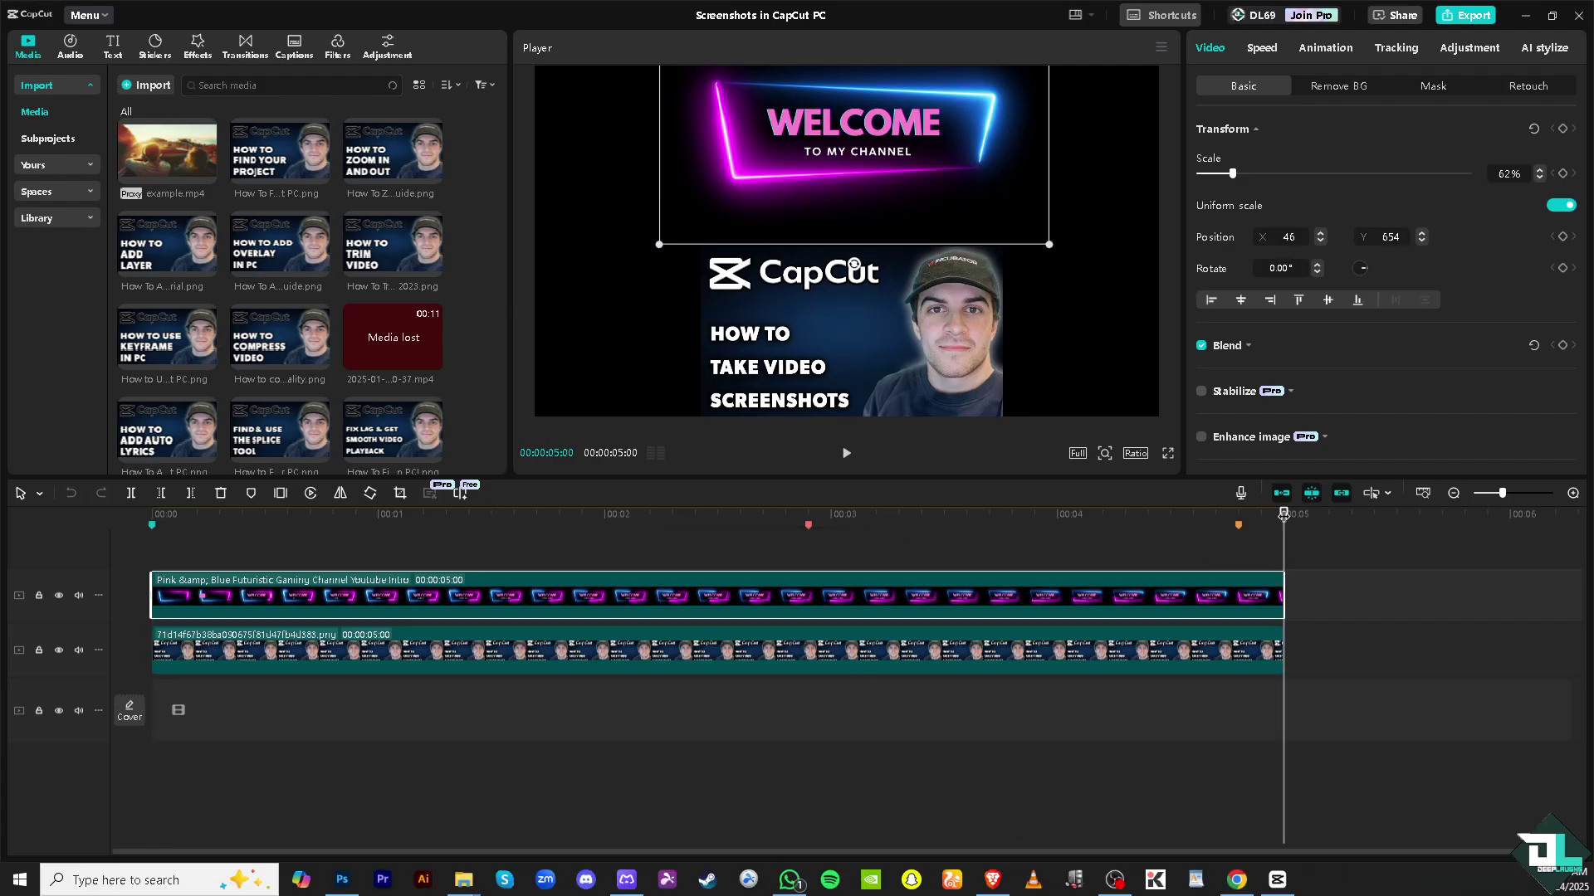
Search the stock footage library for 'Angry' clips
{"action": "left_click_drag", "start_coordinate": [1284, 513], "coordinate": [444, 521]}
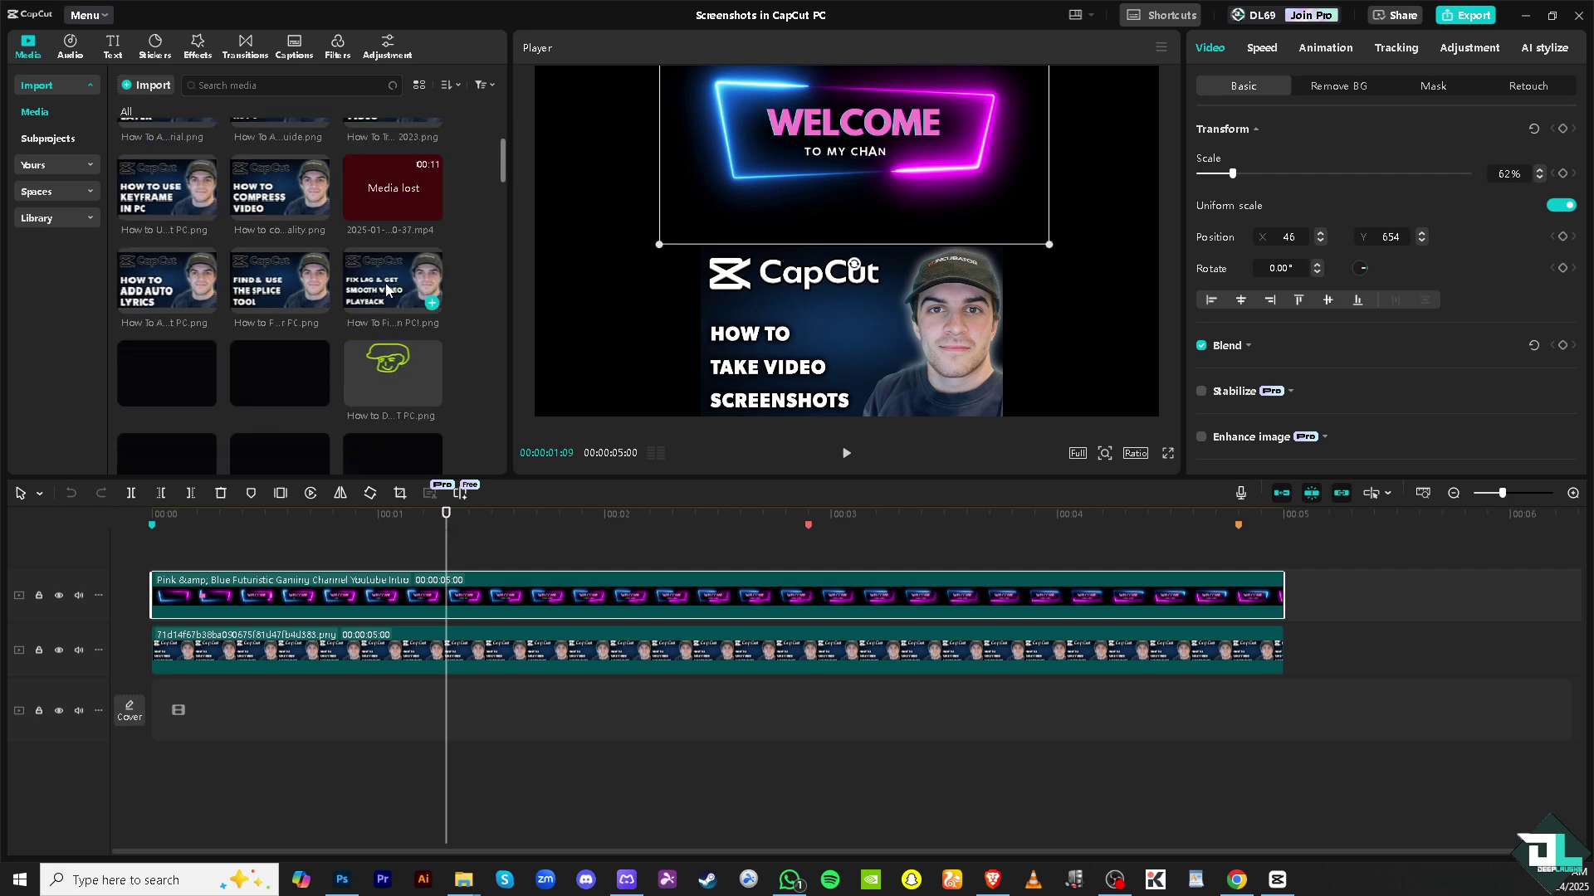
{"action": "scroll", "coordinate": [387, 297], "scroll_direction": "down", "scroll_amount": 3}
{"action": "left_click", "coordinate": [51, 216]}
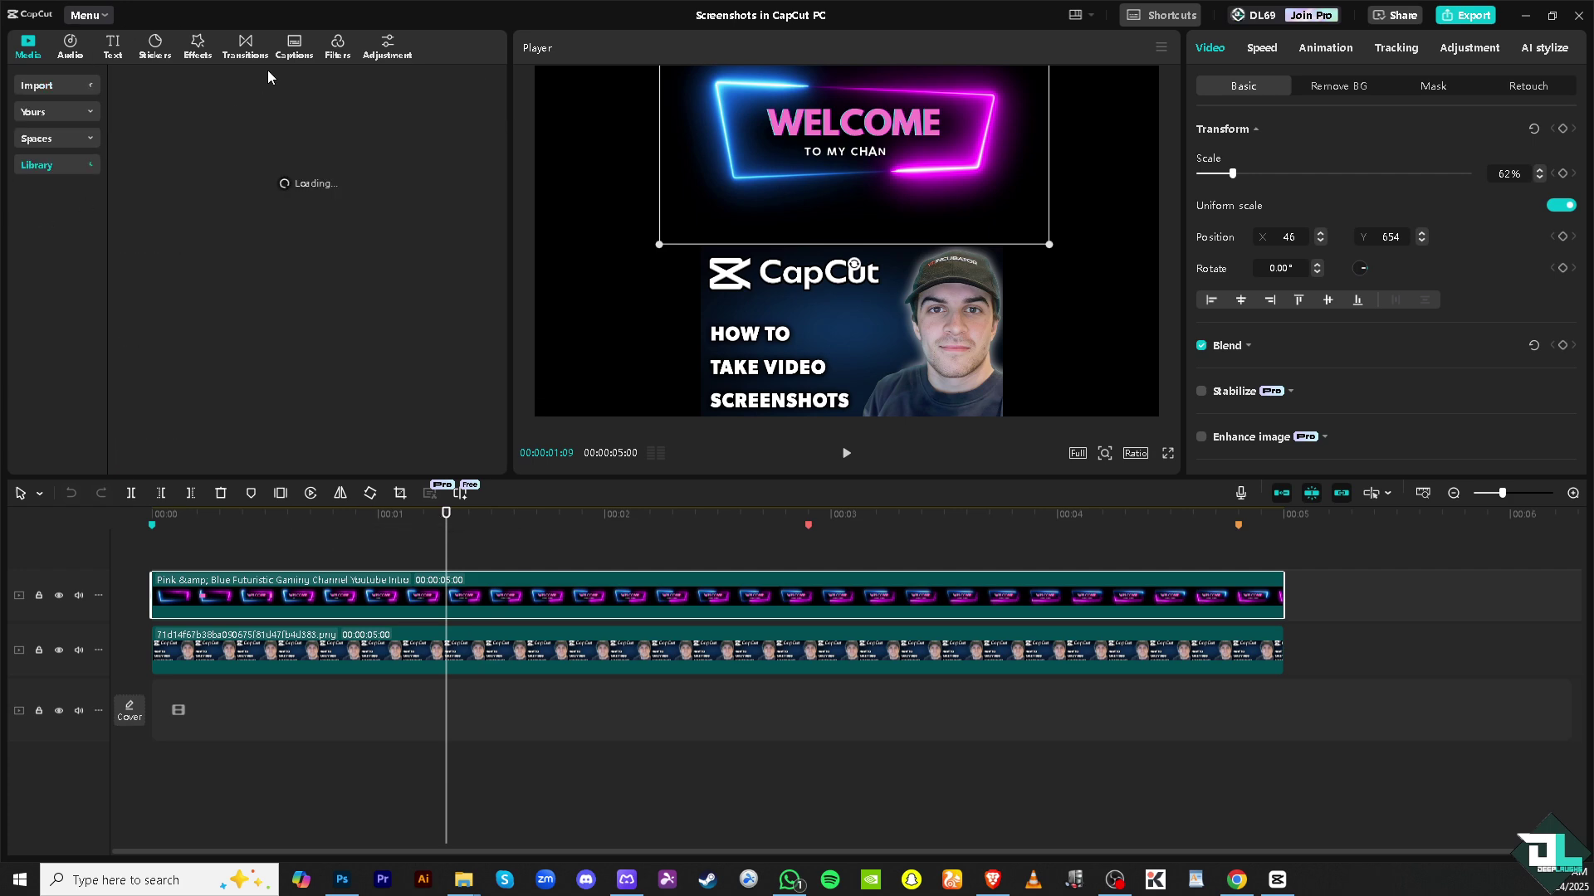
{"action": "left_click", "coordinate": [268, 85]}
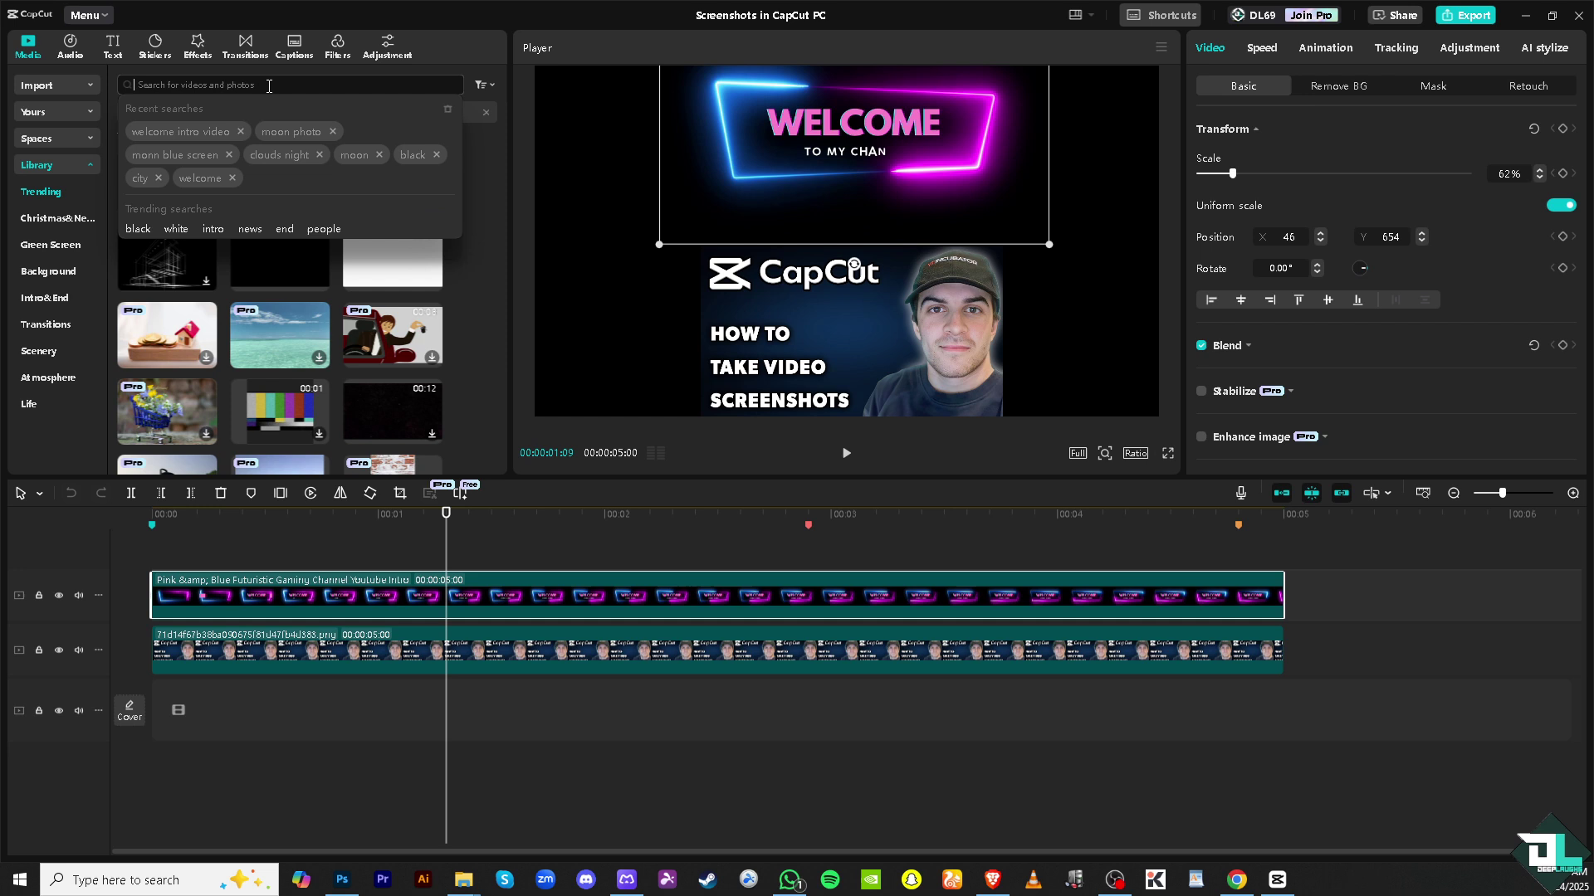
{"action": "type", "text": "Angruy"}
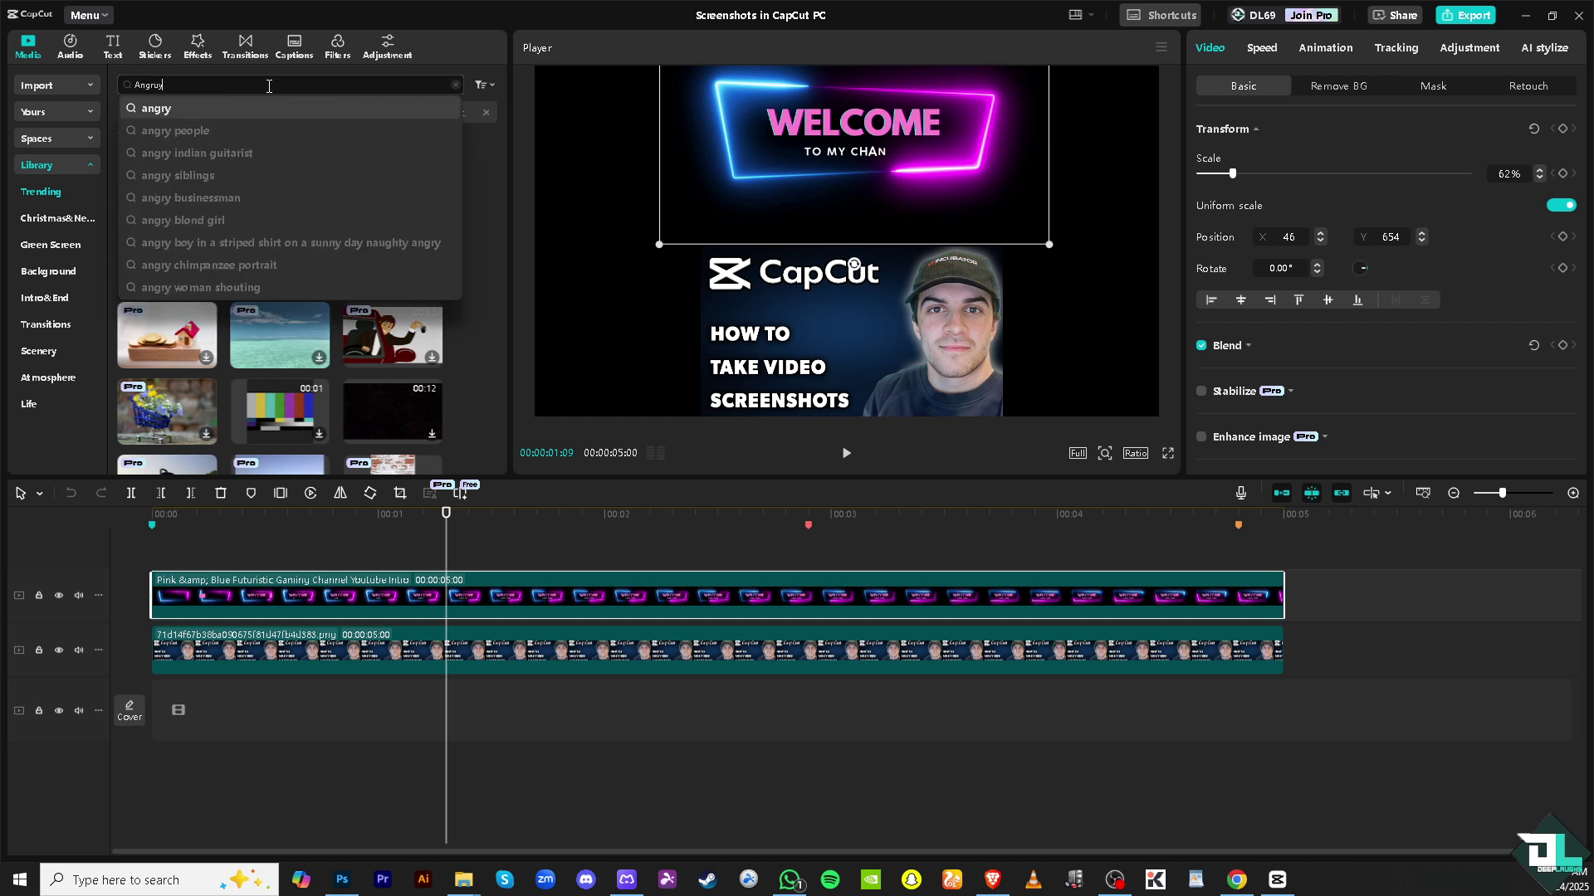
{"action": "key", "text": "BackSpace"}
{"action": "key", "text": "BackSpace"}
{"action": "key", "text": "Return"}
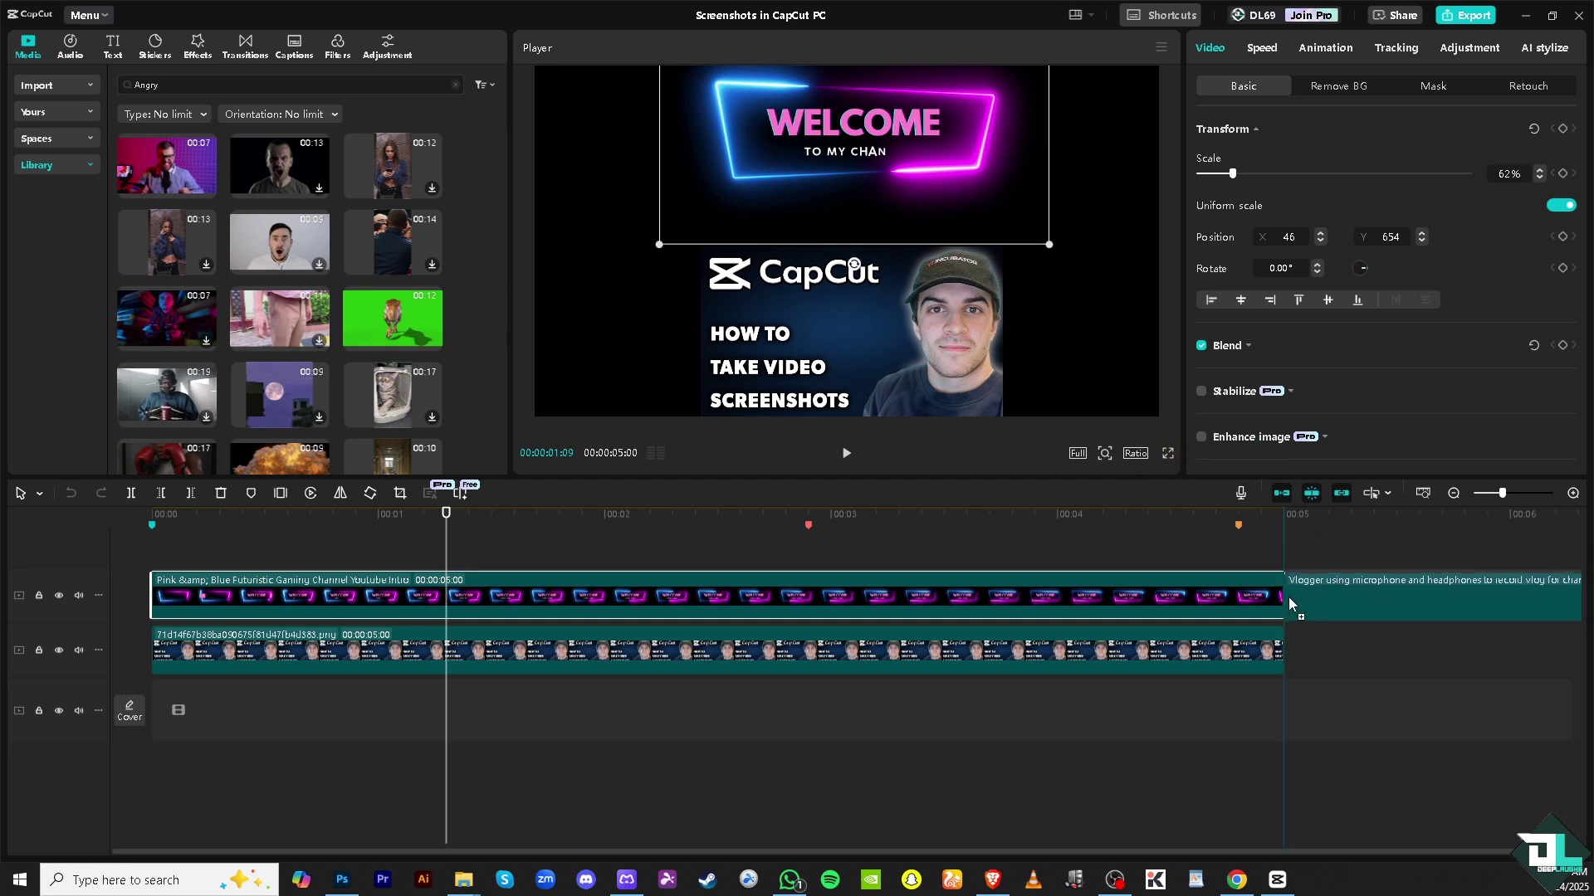
Place the excited vlogger clip after the intro on track 1, with the timeline zoomed out
{"action": "left_click_drag", "start_coordinate": [1279, 522], "coordinate": [1289, 597]}
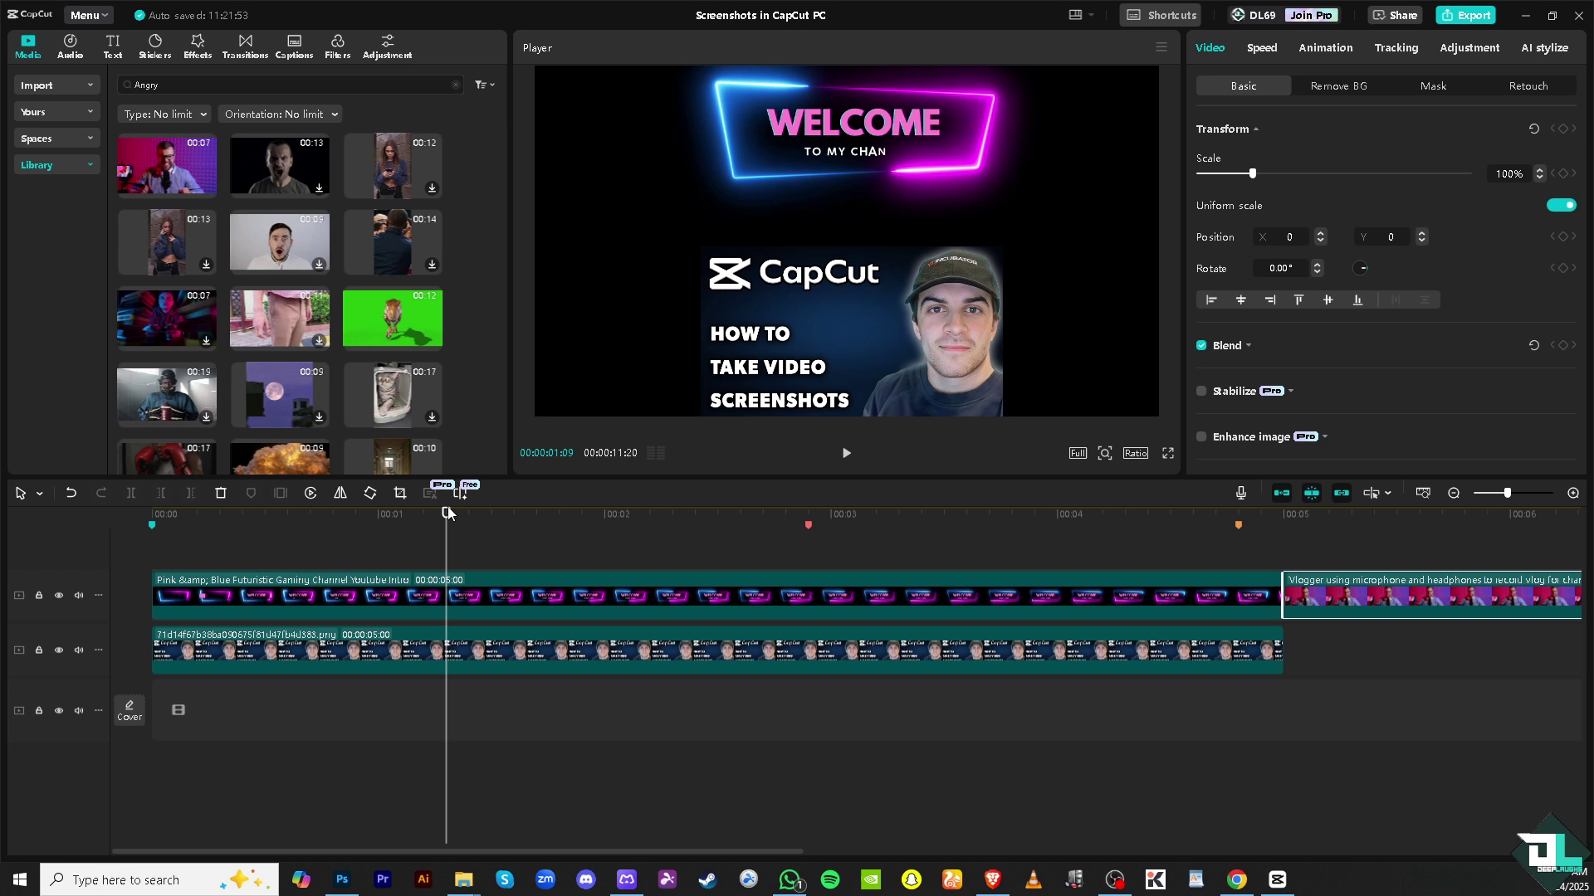
{"action": "left_click_drag", "start_coordinate": [448, 505], "coordinate": [1434, 567]}
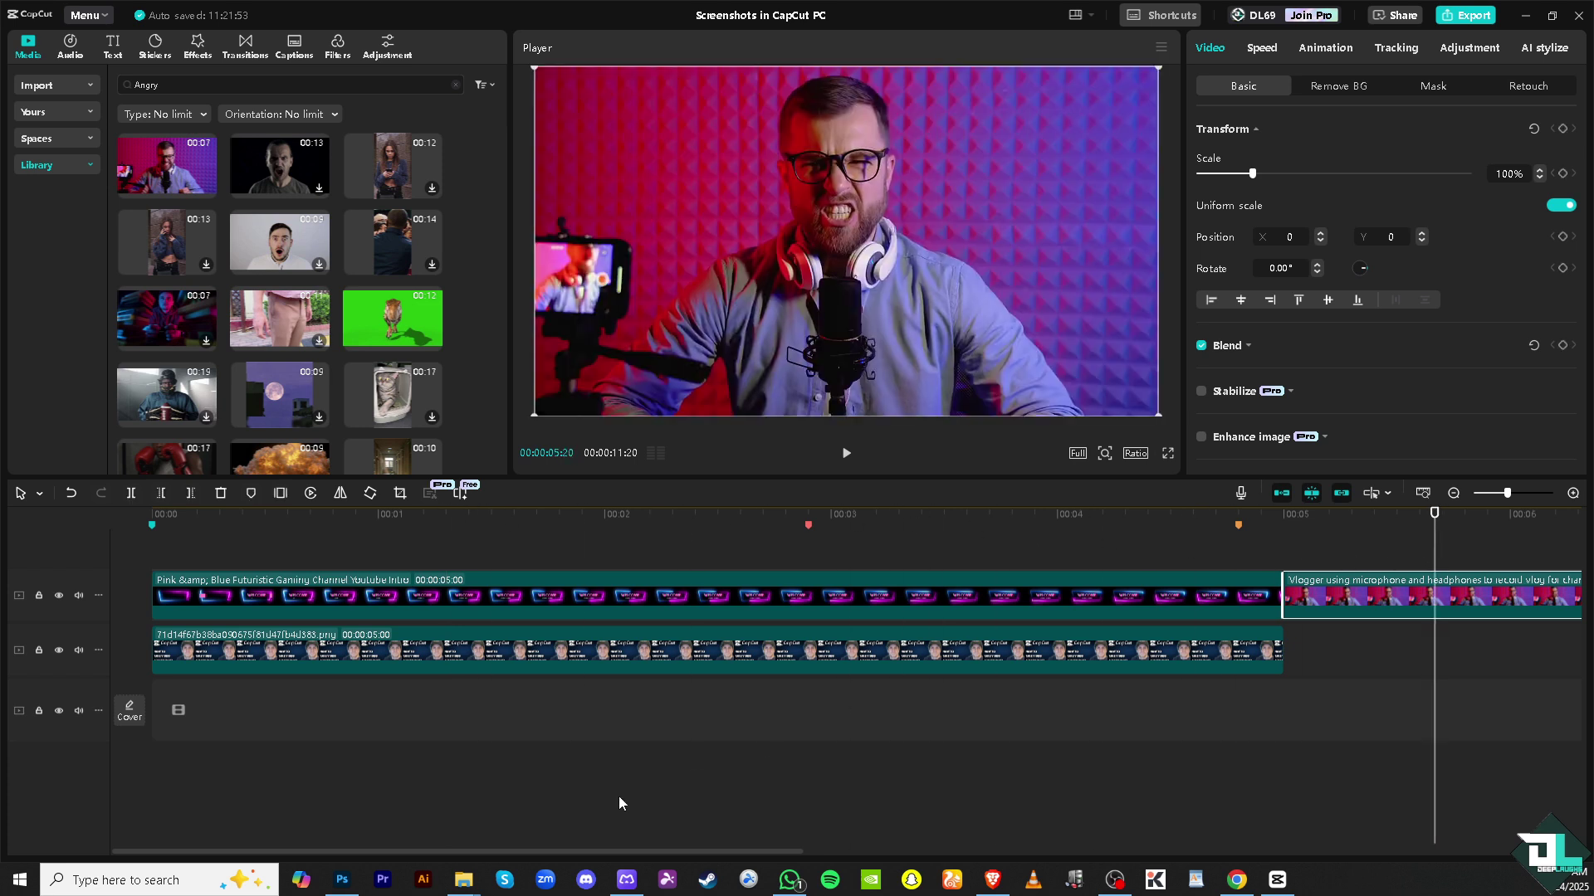
{"action": "left_click", "coordinate": [1454, 495]}
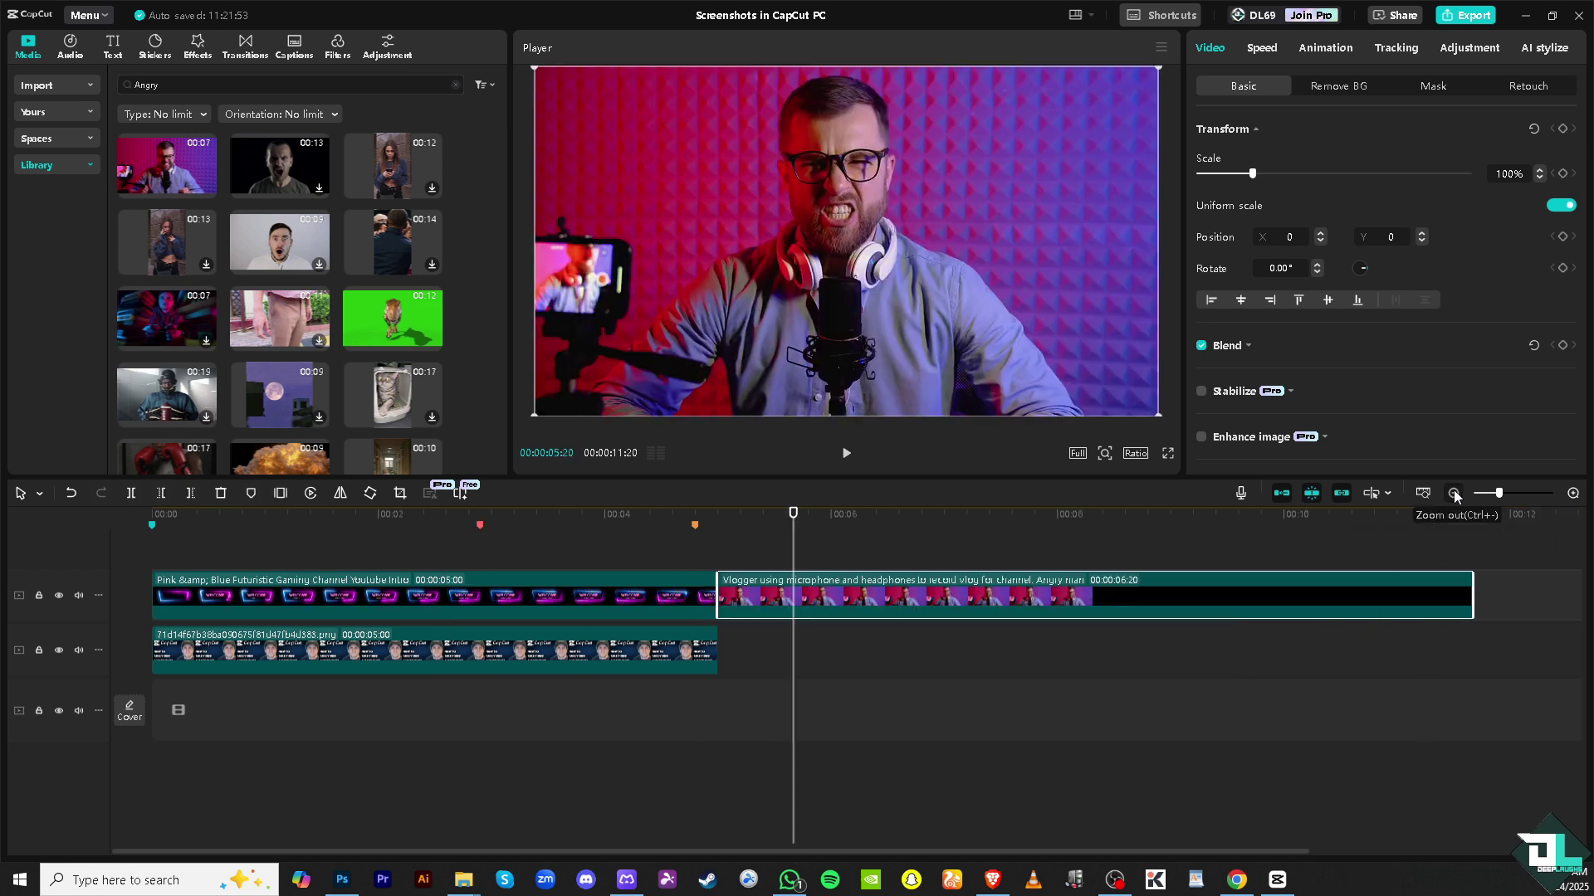
{"action": "left_click", "coordinate": [1454, 494]}
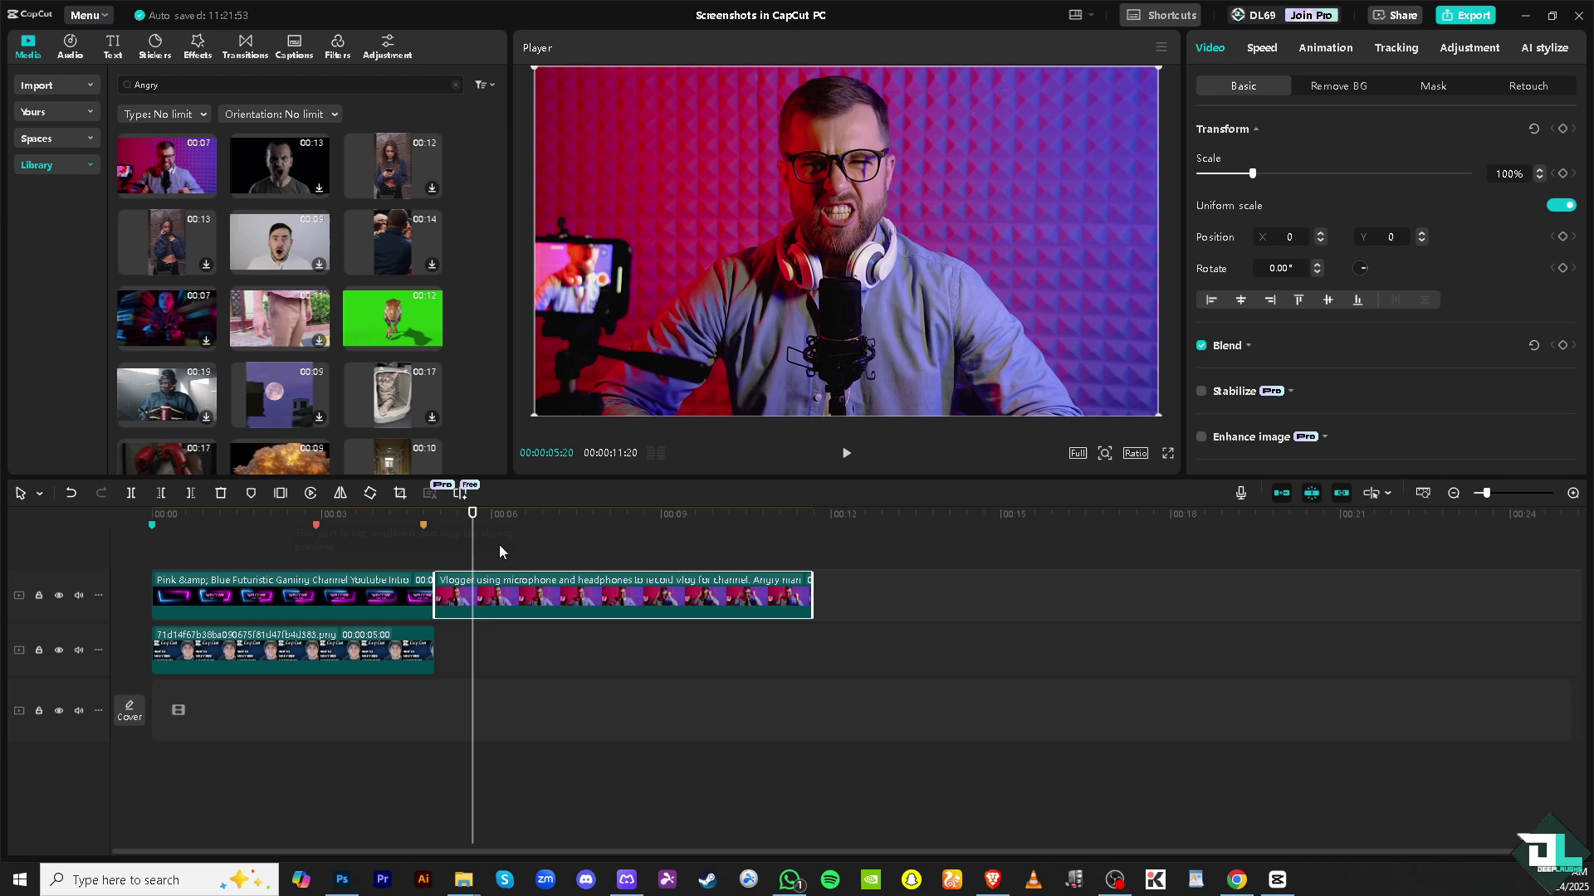
{"action": "left_click_drag", "start_coordinate": [472, 514], "coordinate": [612, 514]}
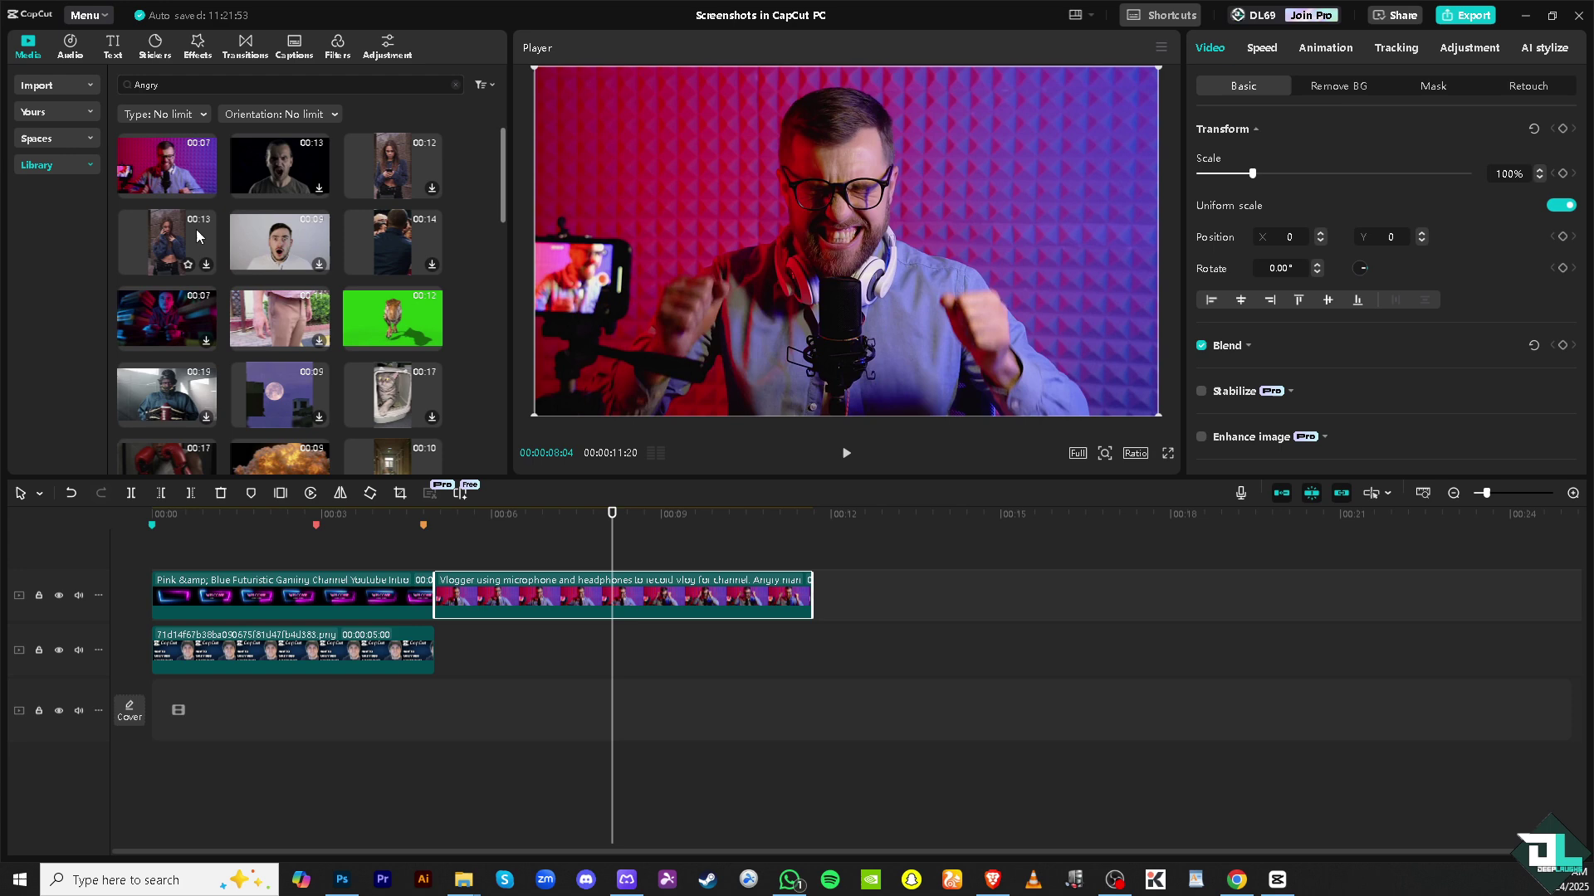
Overlay DL thumbnail.png above the vlogger clip at 50% scale, extended to the clip's end
{"action": "left_click", "coordinate": [59, 89]}
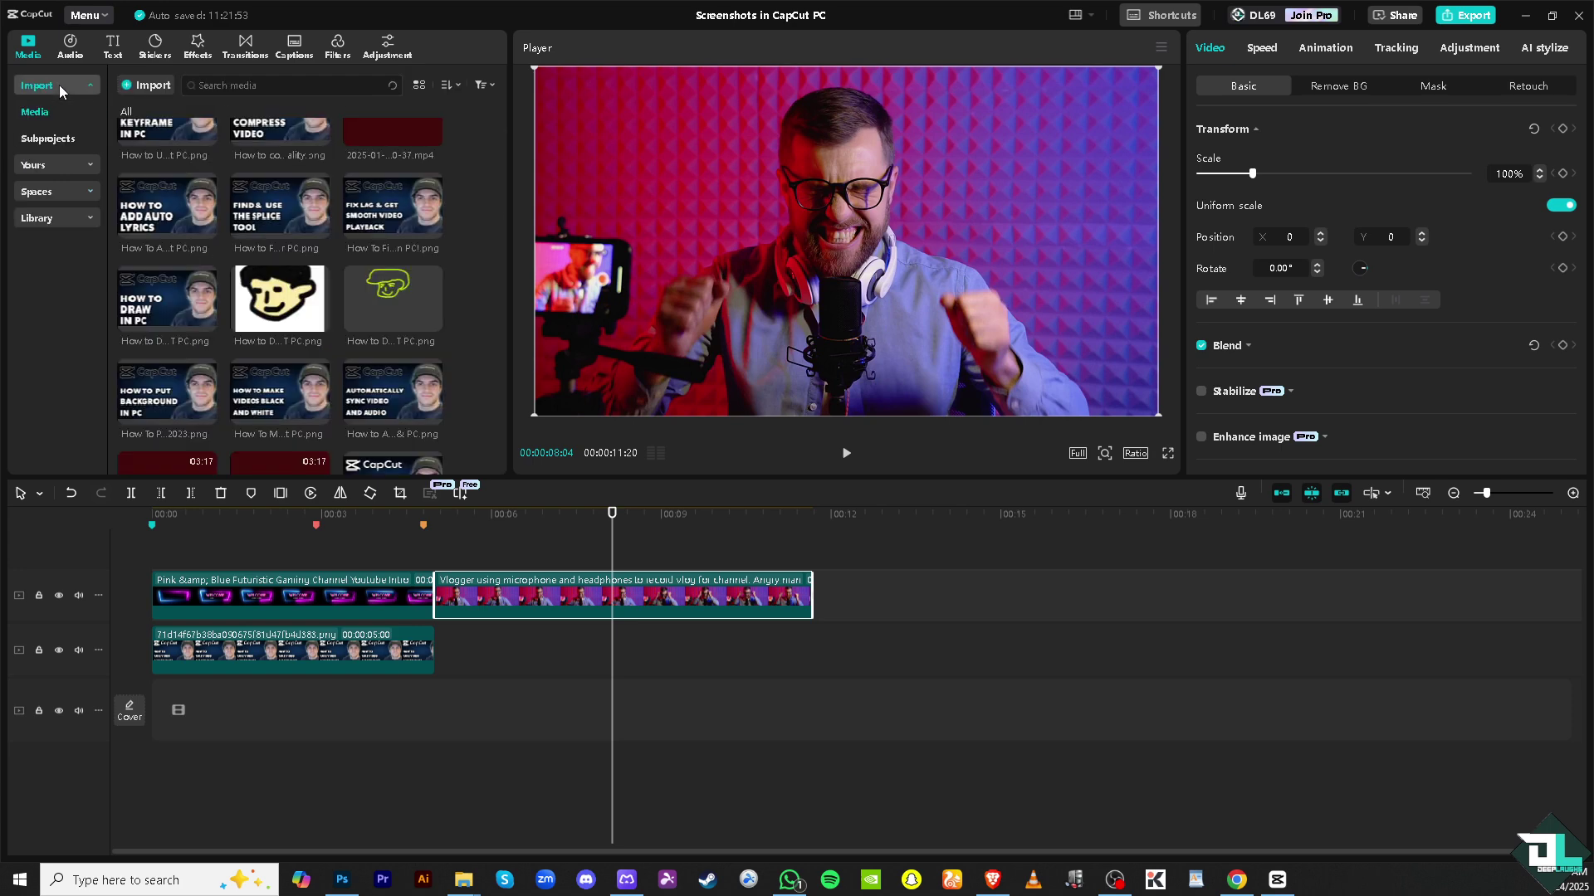
{"action": "scroll", "coordinate": [505, 180], "scroll_direction": "down", "scroll_amount": 3}
{"action": "mouse_move", "coordinate": [502, 201]}
{"action": "left_mouse_down"}
{"action": "mouse_move", "coordinate": [505, 136]}
{"action": "mouse_move", "coordinate": [487, 387]}
{"action": "mouse_move", "coordinate": [494, 320]}
{"action": "mouse_move", "coordinate": [486, 338]}
{"action": "left_mouse_up"}
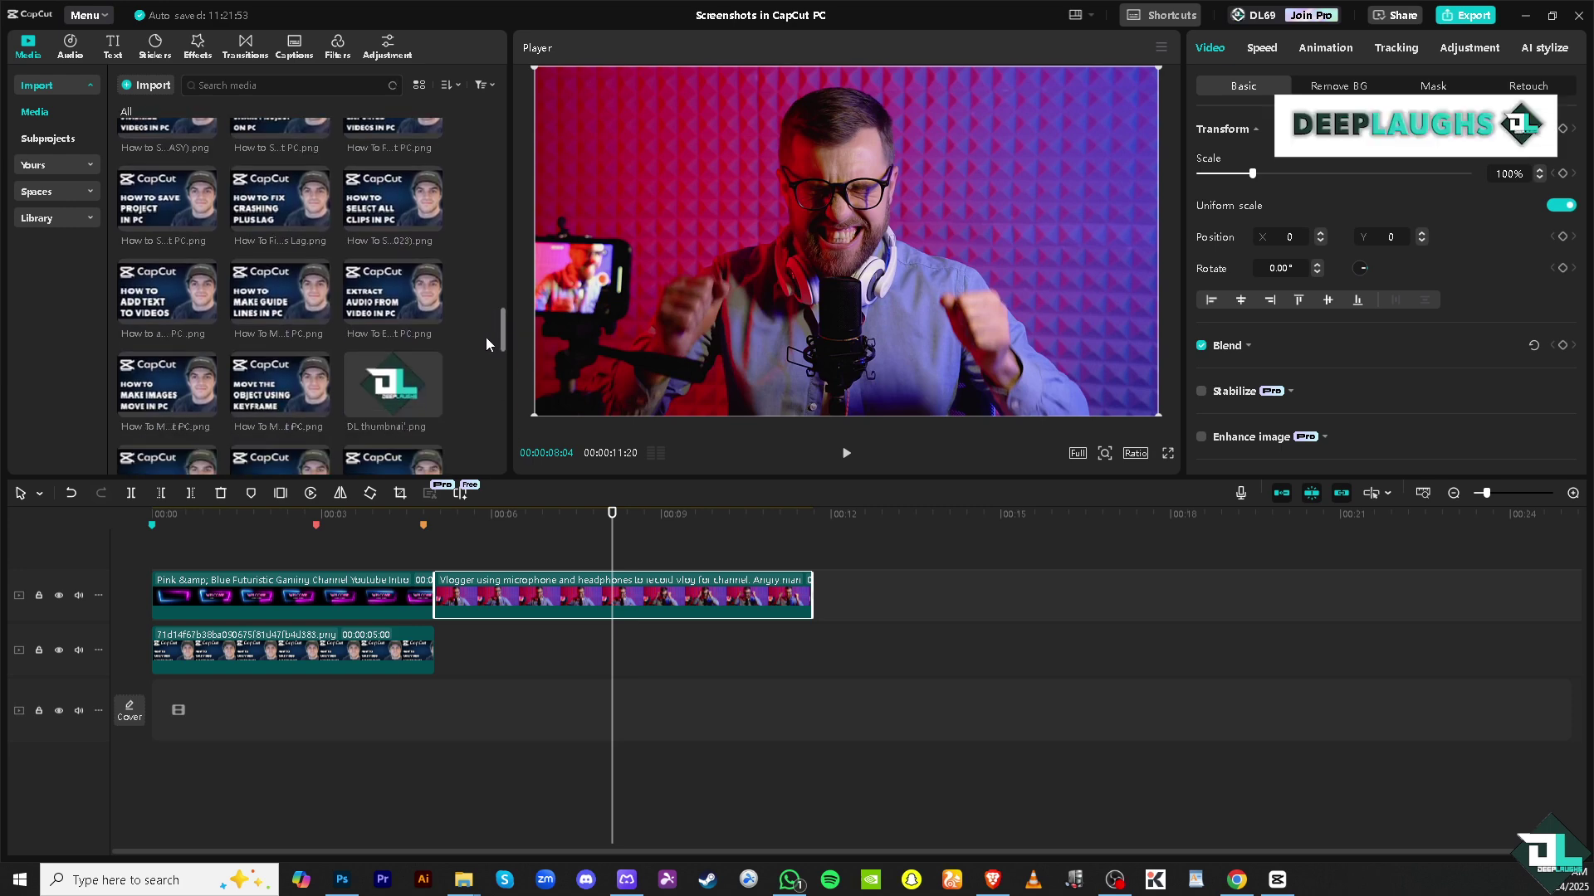
{"action": "mouse_move", "coordinate": [392, 386]}
{"action": "left_mouse_down"}
{"action": "mouse_move", "coordinate": [515, 517]}
{"action": "mouse_move", "coordinate": [441, 552]}
{"action": "left_mouse_up"}
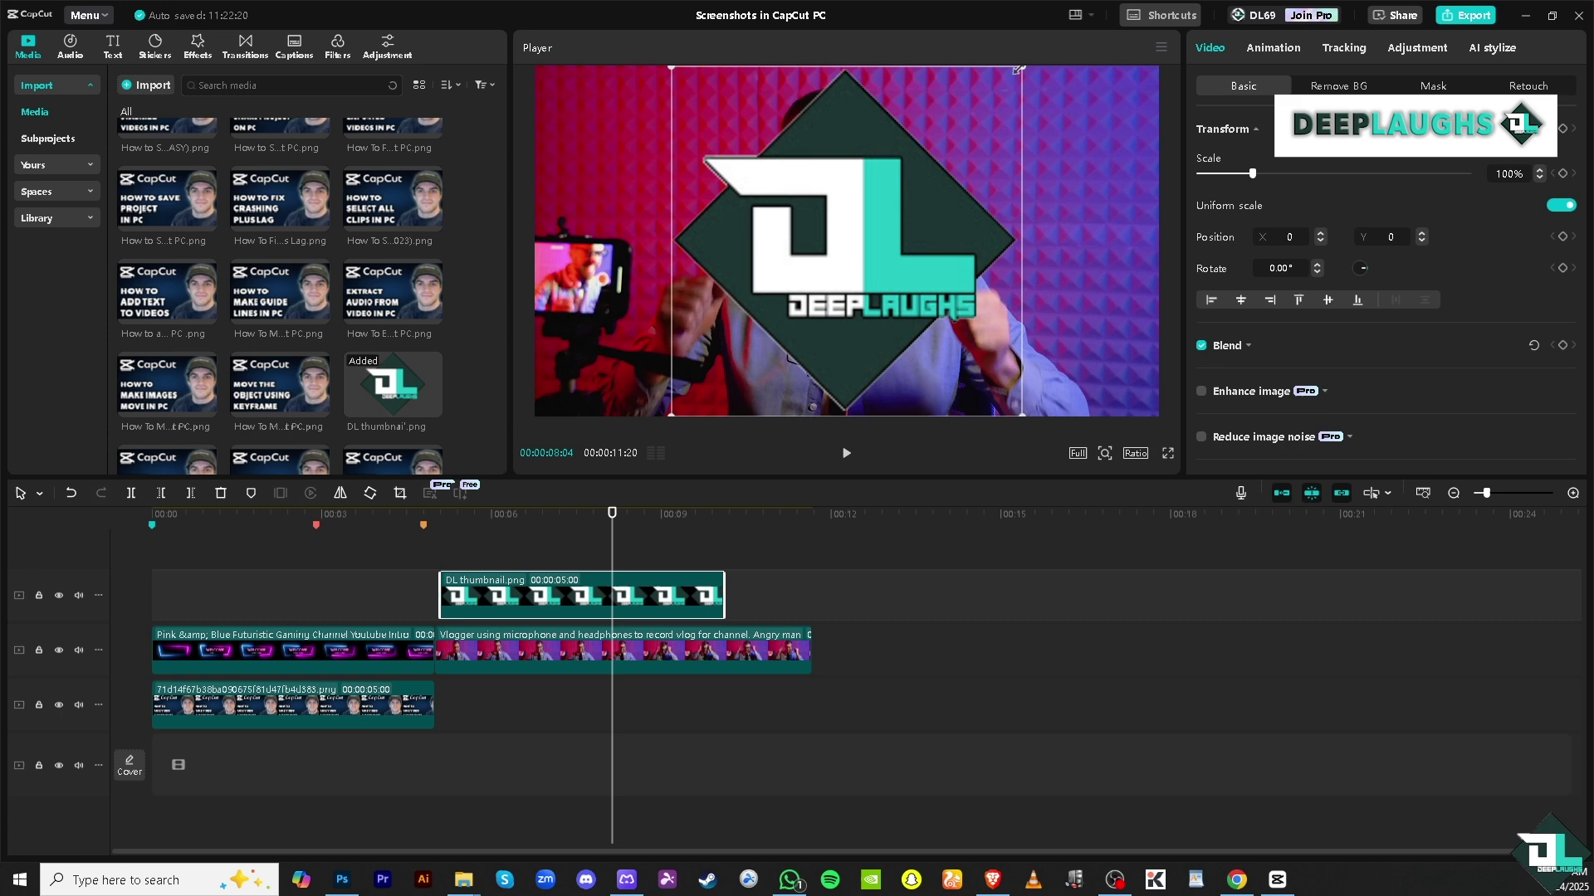
{"action": "mouse_move", "coordinate": [1021, 69]}
{"action": "left_mouse_down"}
{"action": "mouse_move", "coordinate": [842, 241]}
{"action": "mouse_move", "coordinate": [1039, 165]}
{"action": "left_mouse_up"}
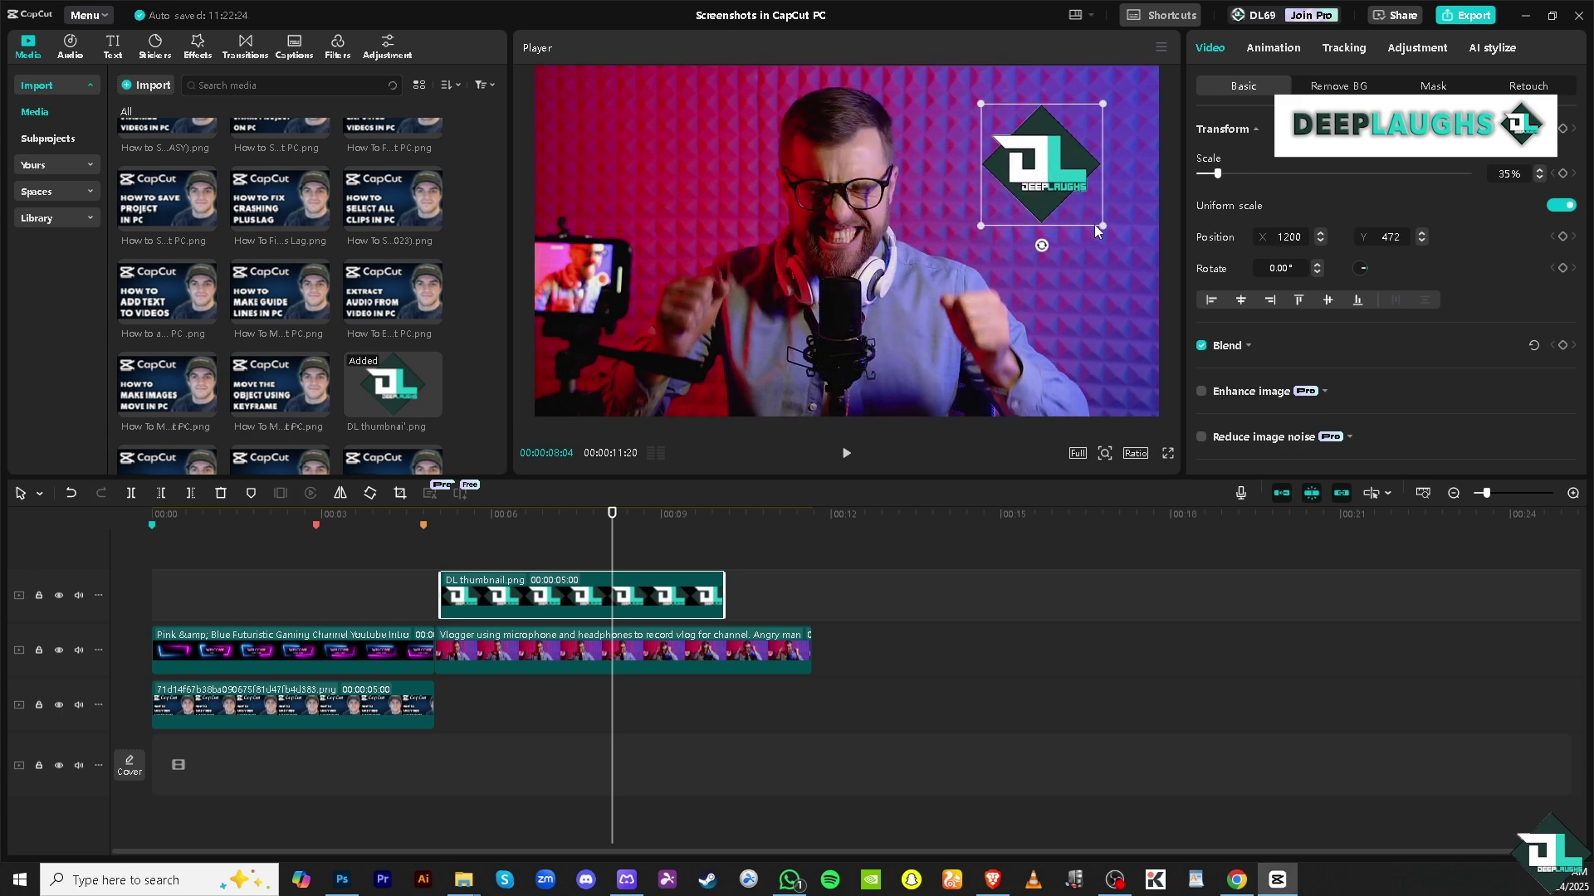
{"action": "left_click_drag", "start_coordinate": [1103, 226], "coordinate": [1118, 286]}
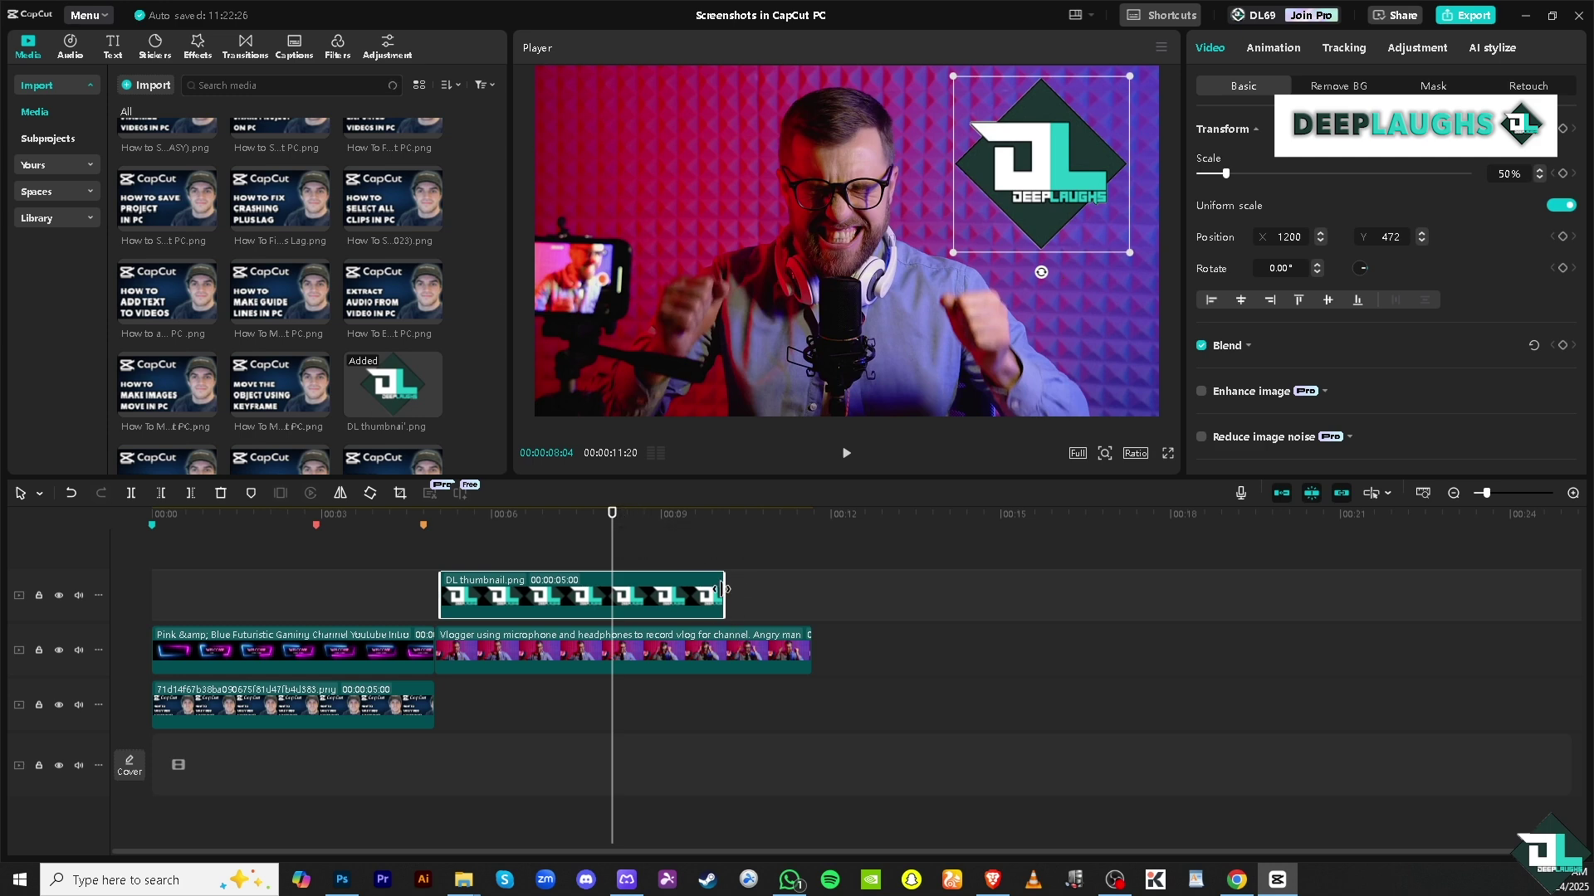
{"action": "left_click_drag", "start_coordinate": [722, 592], "coordinate": [812, 592]}
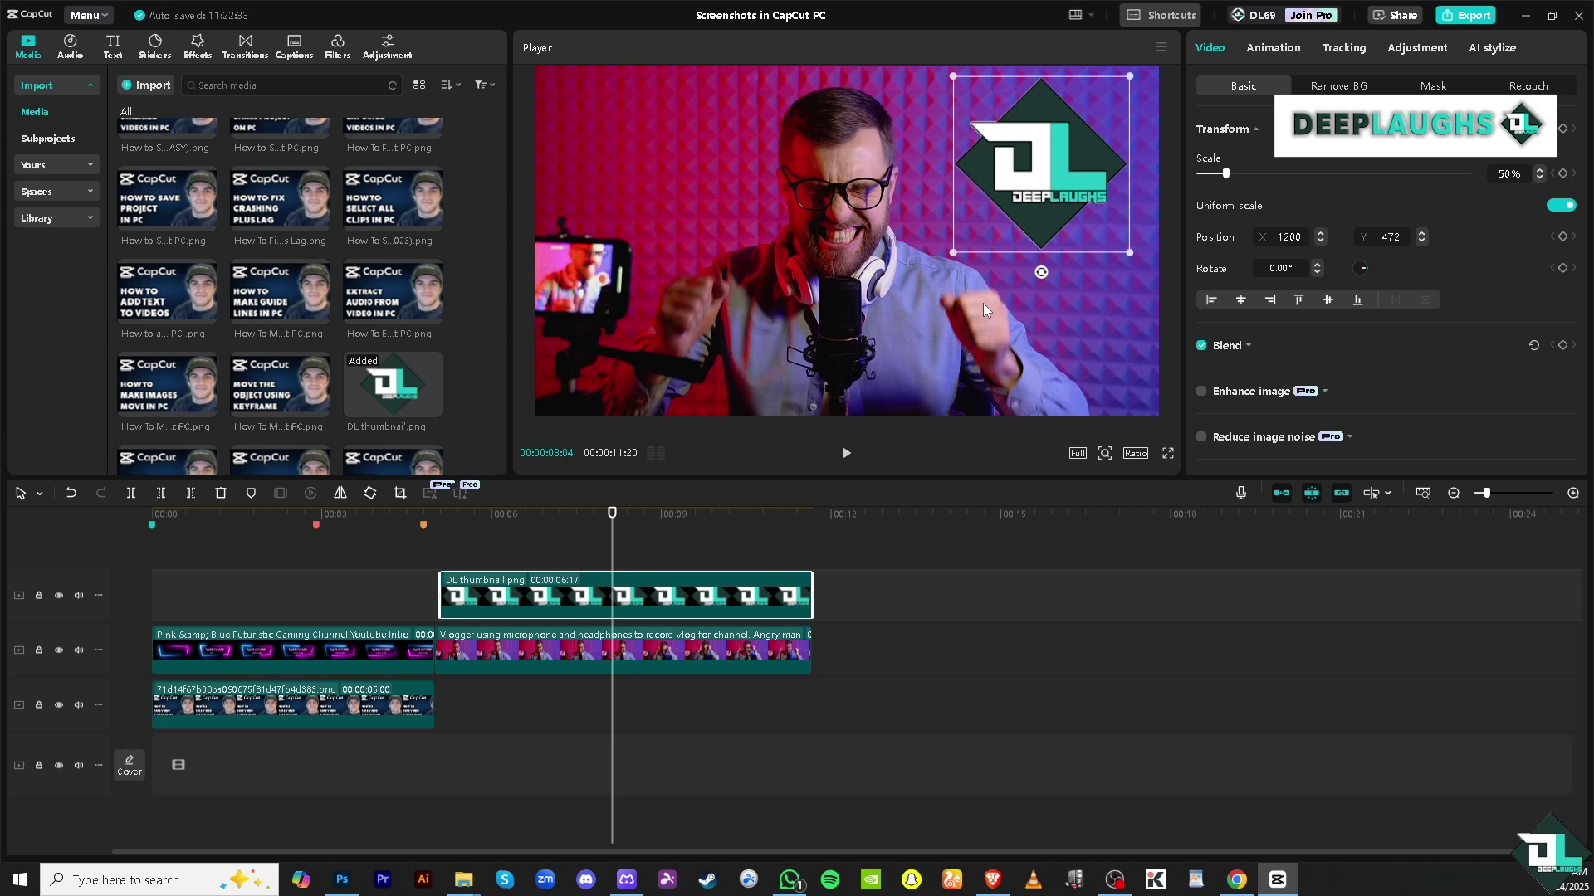
Choose 'Export still frames' from the Player's hamburger menu
{"action": "left_click", "coordinate": [1162, 48]}
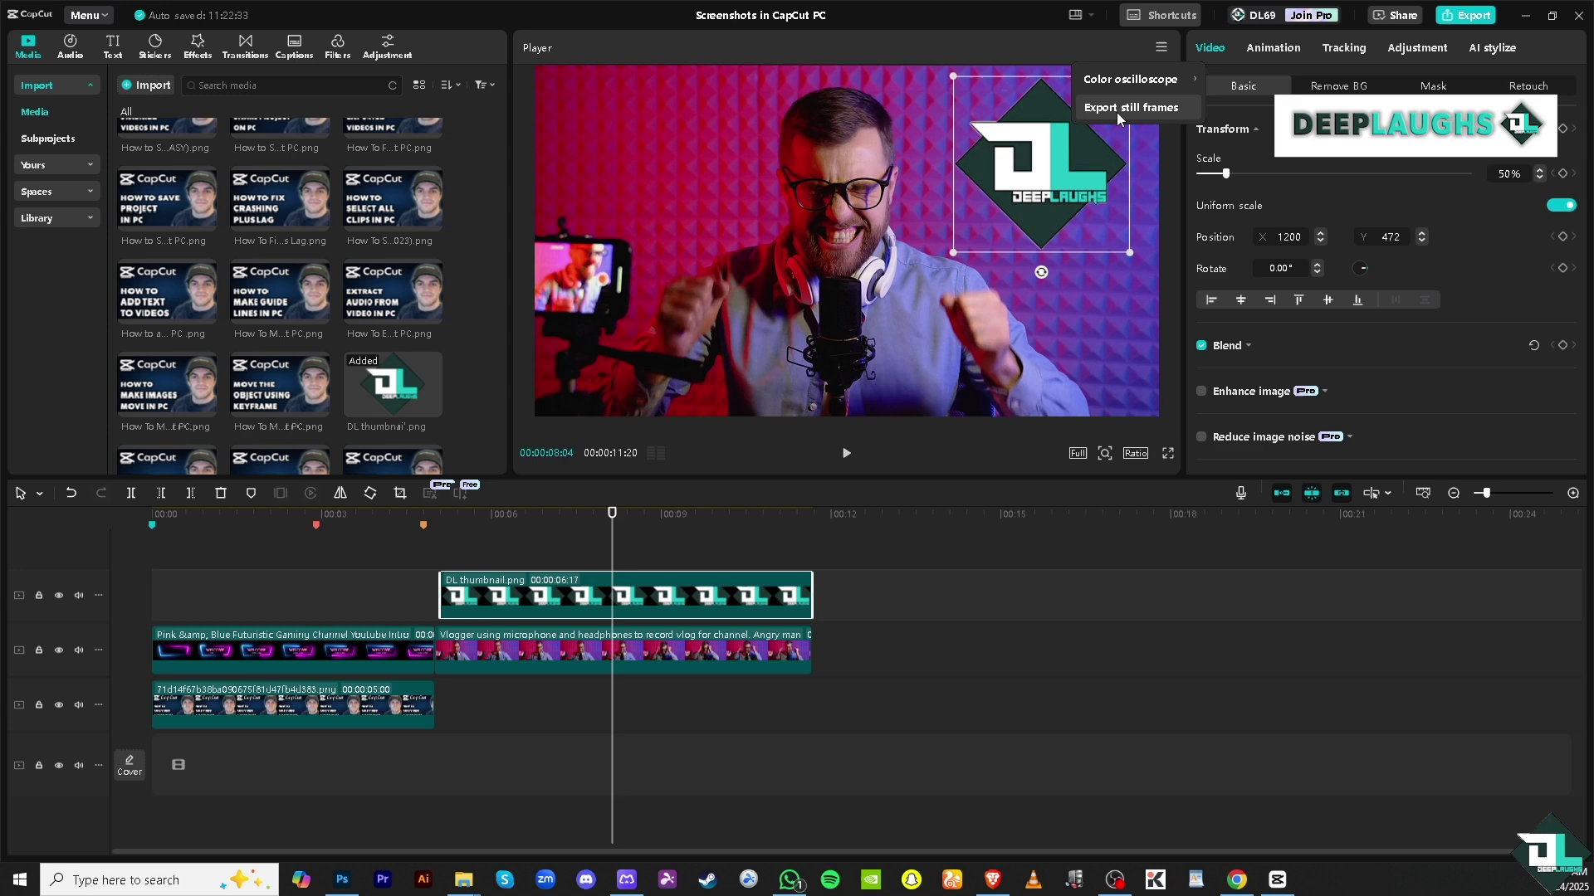
{"action": "left_click", "coordinate": [1116, 111]}
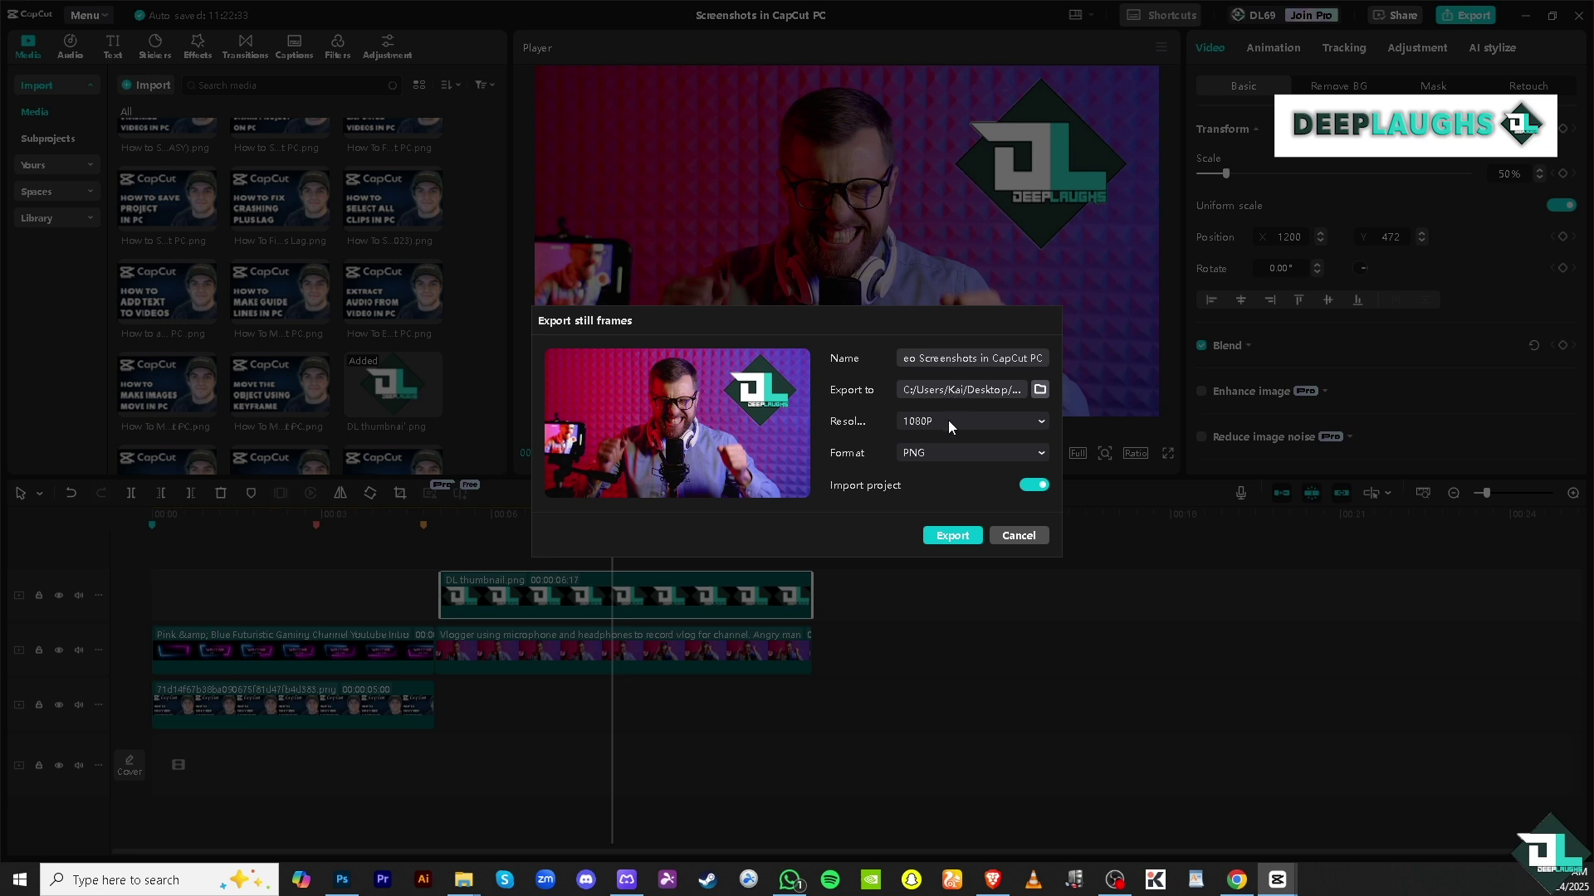
Export the still frame at 4K resolution, keeping PNG format
{"action": "left_click", "coordinate": [948, 419]}
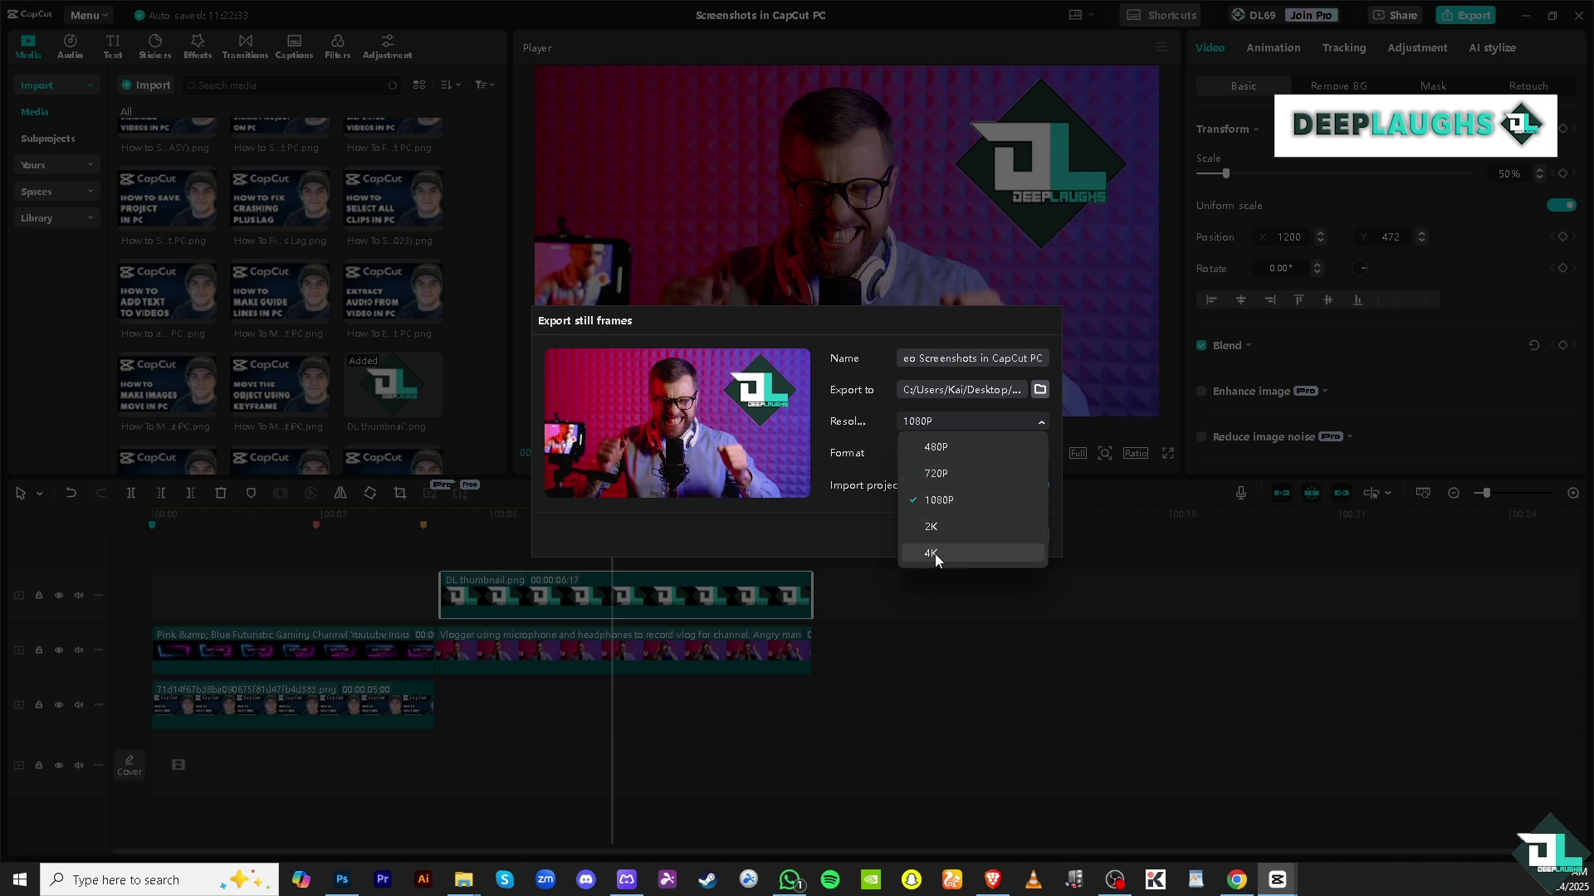
{"action": "left_click", "coordinate": [934, 554]}
{"action": "left_click", "coordinate": [944, 461]}
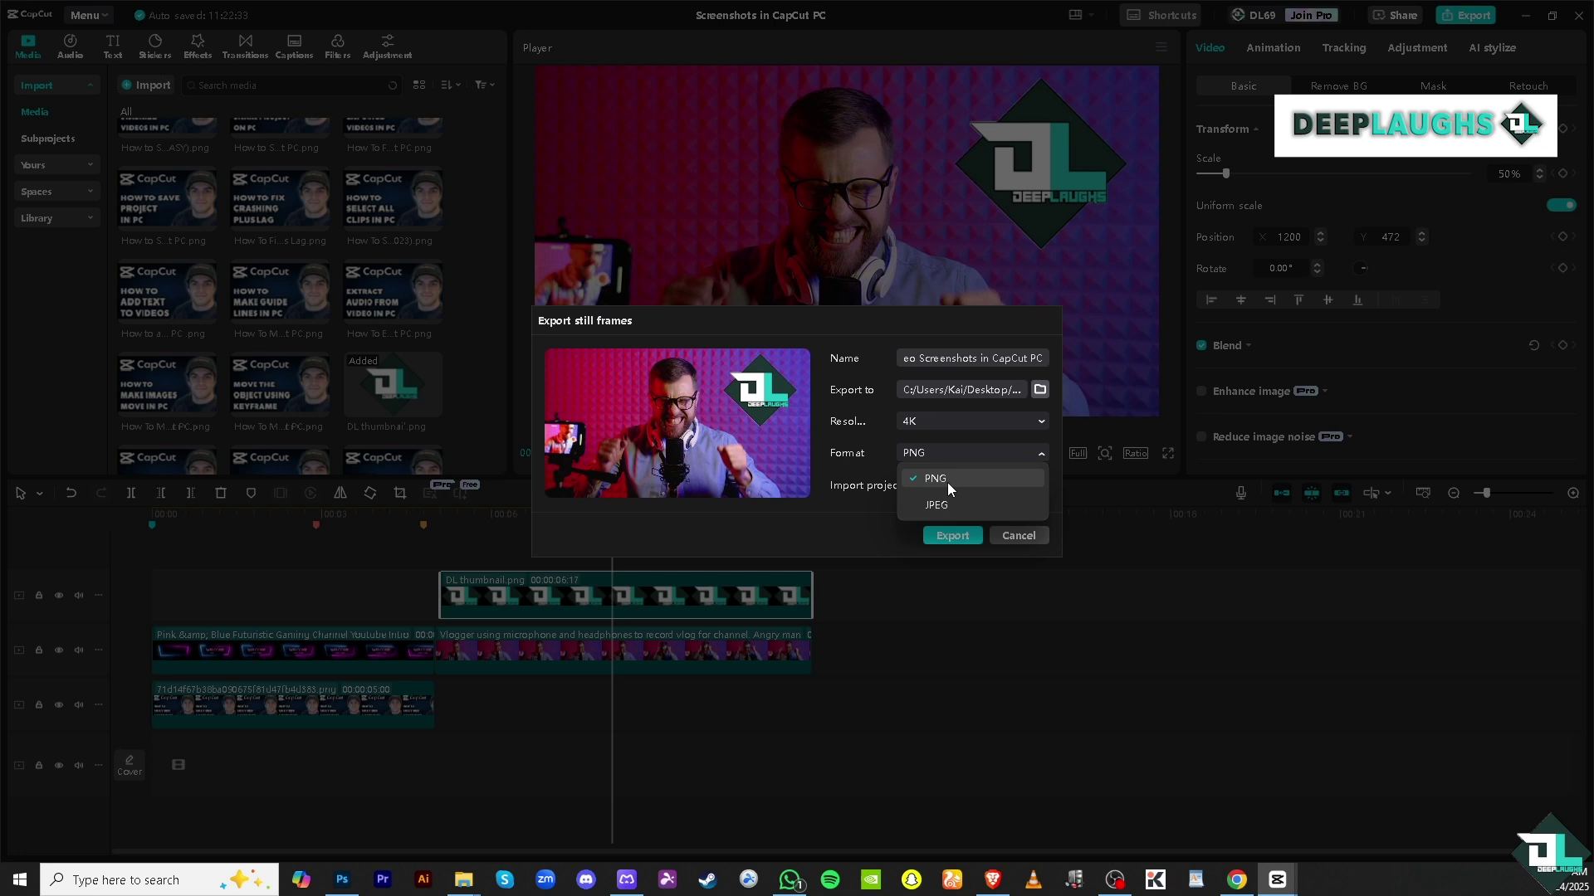
{"action": "key", "text": "Escape"}
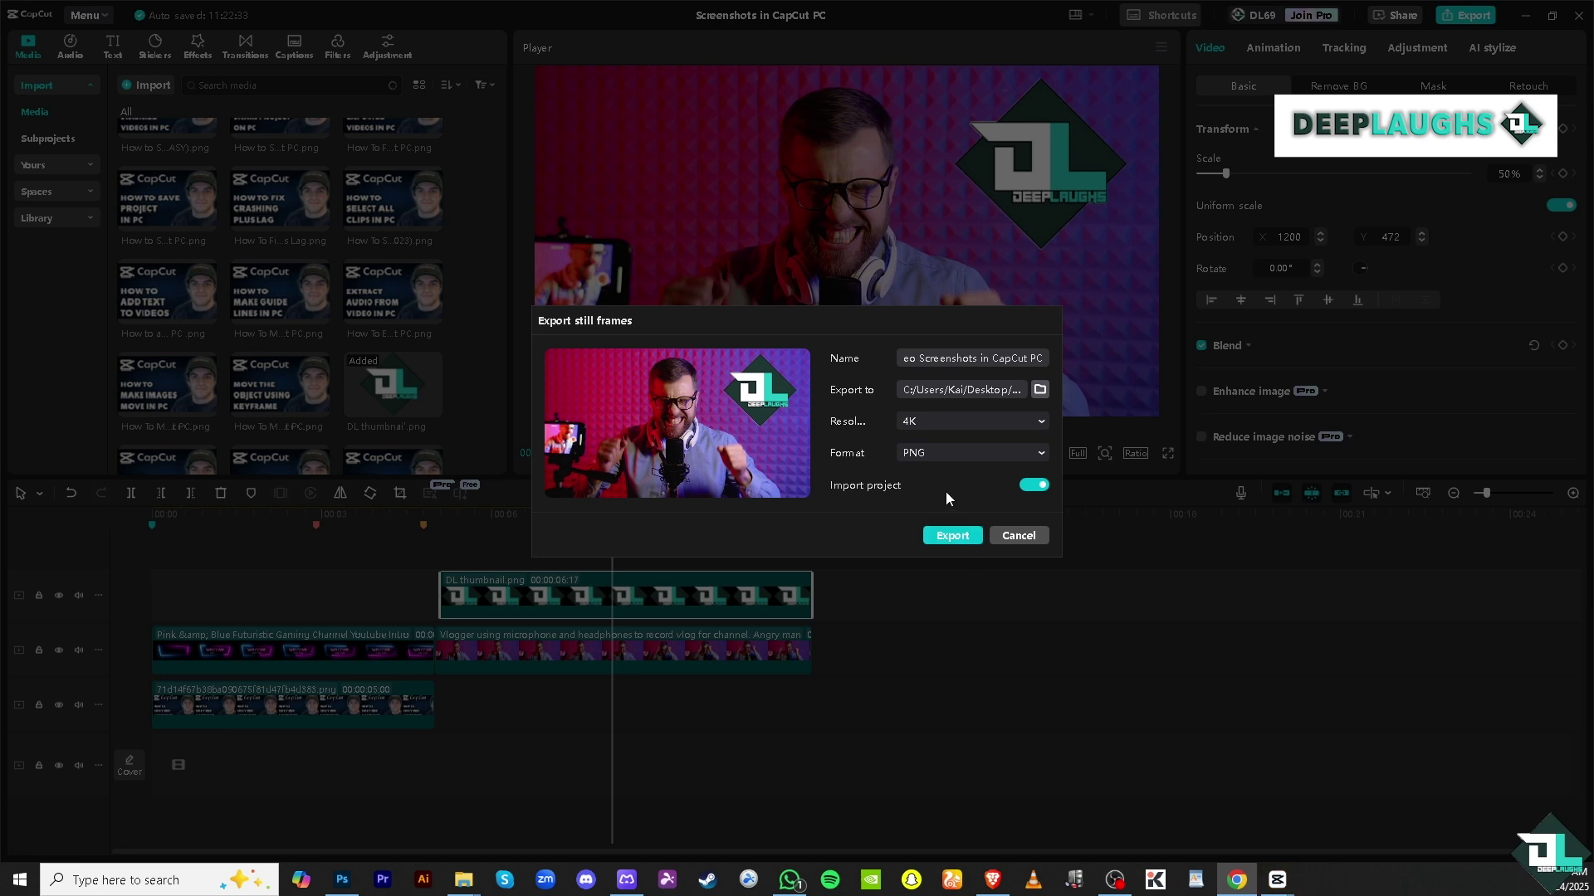
{"action": "left_click", "coordinate": [952, 539]}
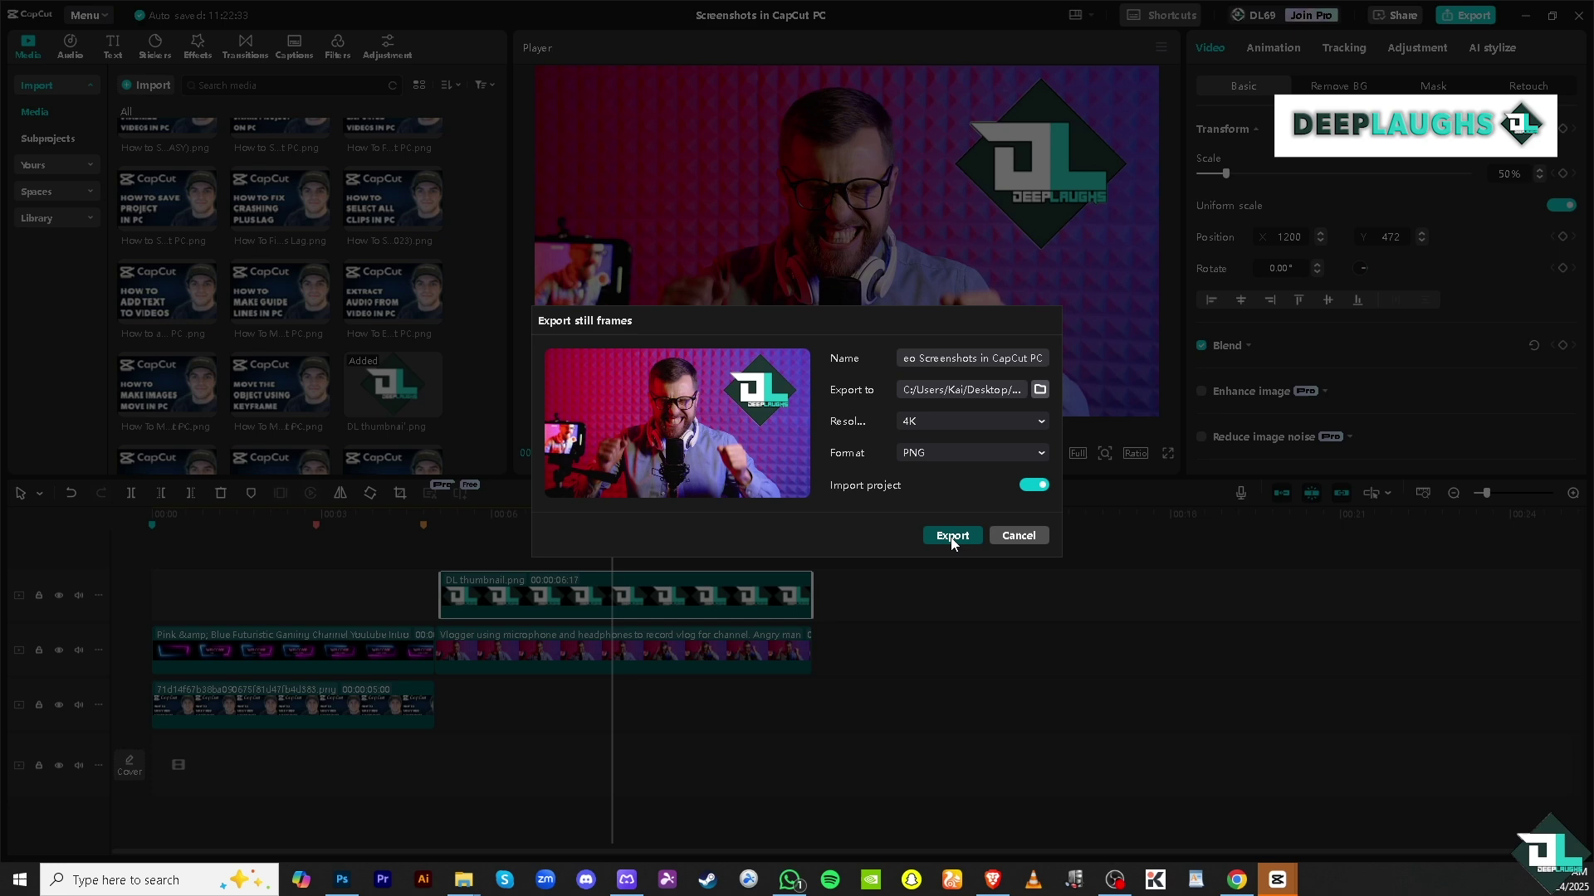